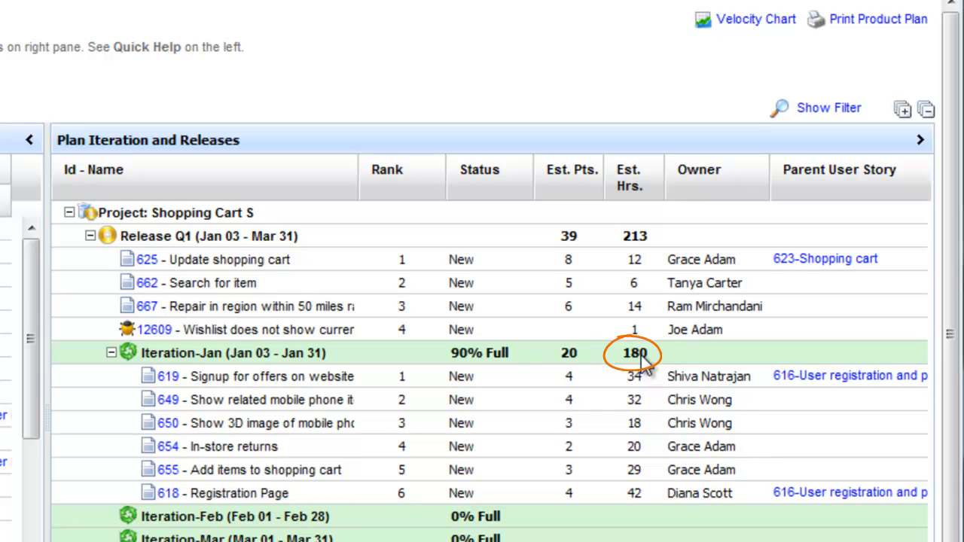
- Check the capacity status of Iteration-Jan in the release plan and open its taskboard
{"action": "mouse_move", "coordinate": [480, 365]}
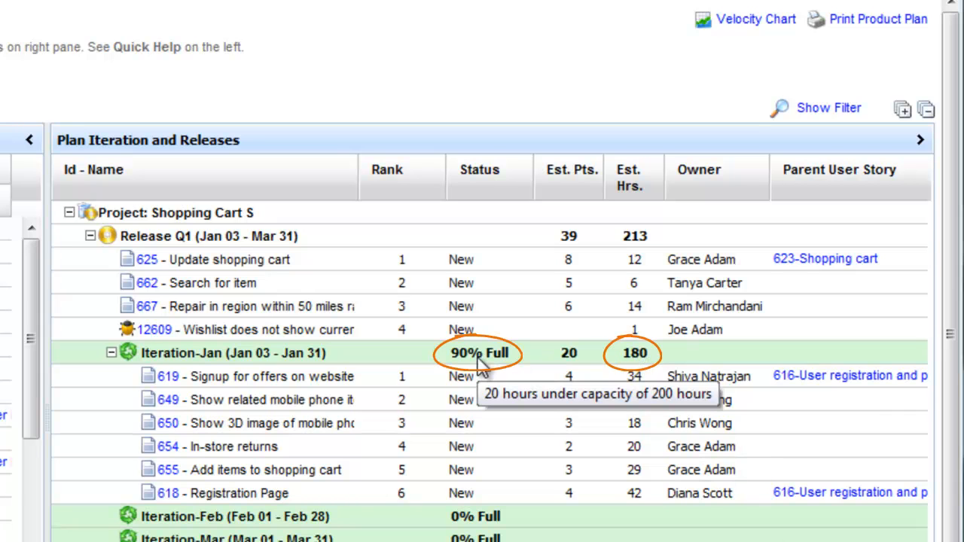
{"action": "left_click", "coordinate": [602, 353]}
{"action": "left_click", "coordinate": [625, 113]}
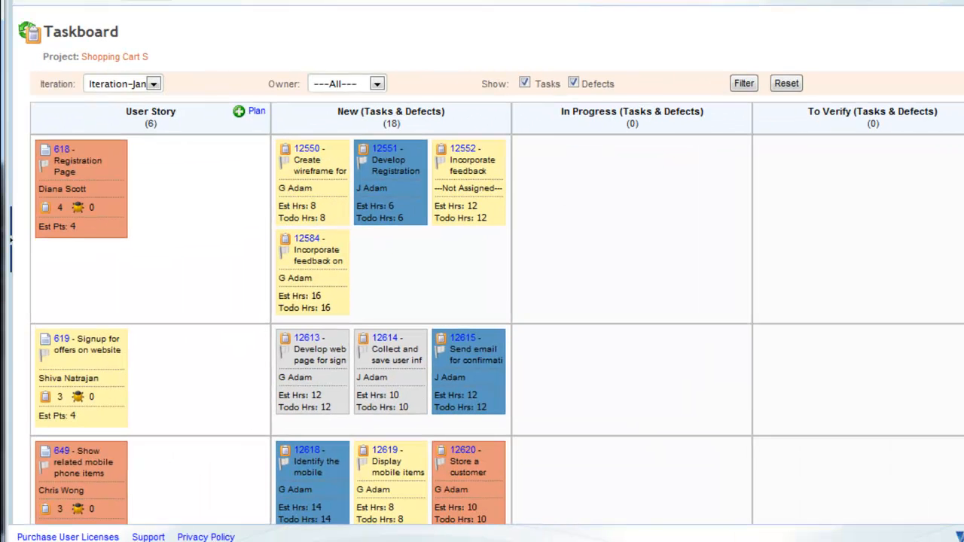
- Look through the Iteration-Jan taskboard and view the details of task 12550, Create wireframe for registration page
{"action": "scroll", "coordinate": [497, 301], "scroll_direction": "down", "scroll_amount": 6}
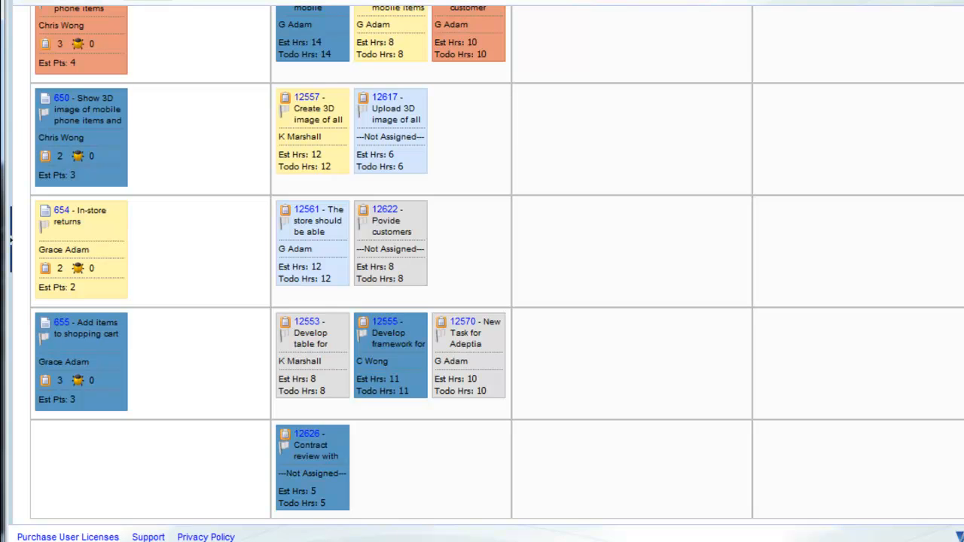
{"action": "scroll", "coordinate": [489, 165], "scroll_direction": "up", "scroll_amount": 6}
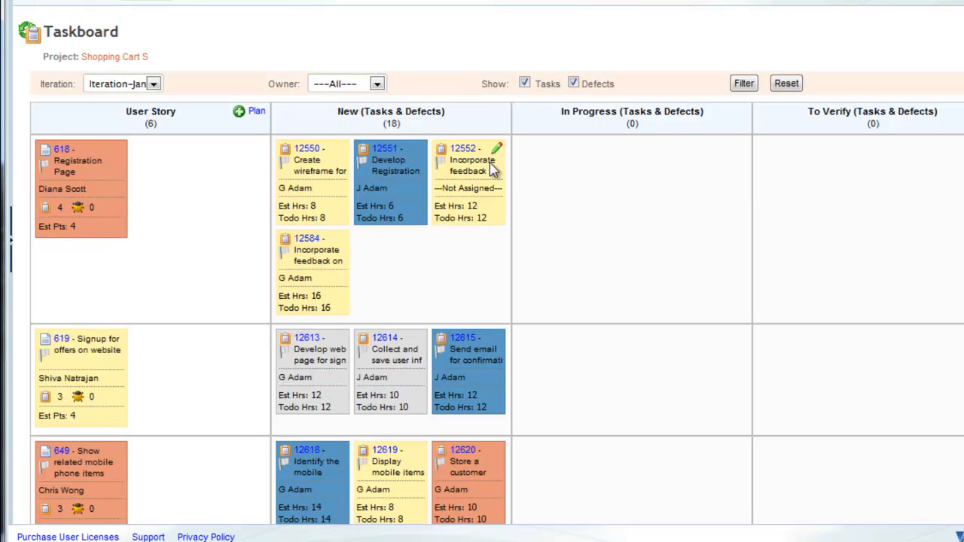
{"action": "left_click", "coordinate": [307, 151]}
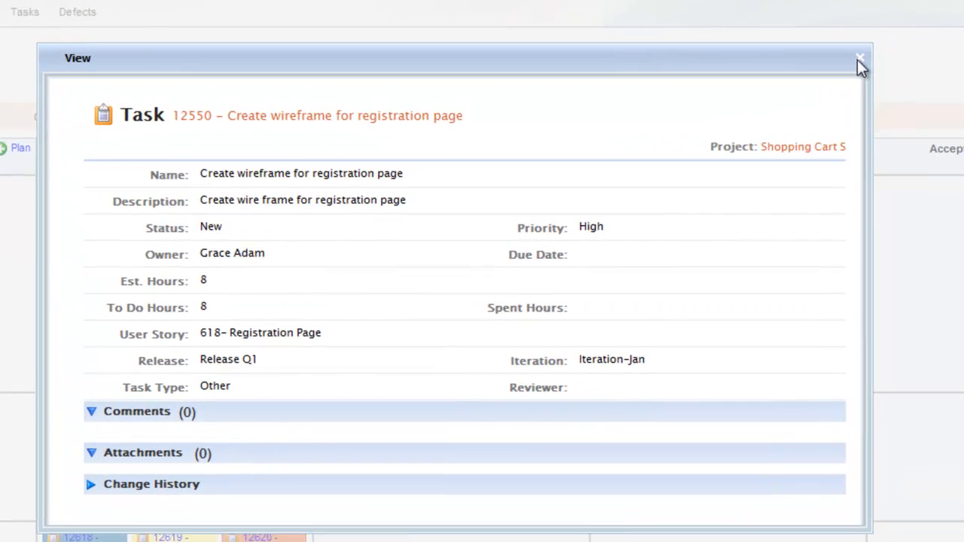
{"action": "left_click", "coordinate": [859, 60]}
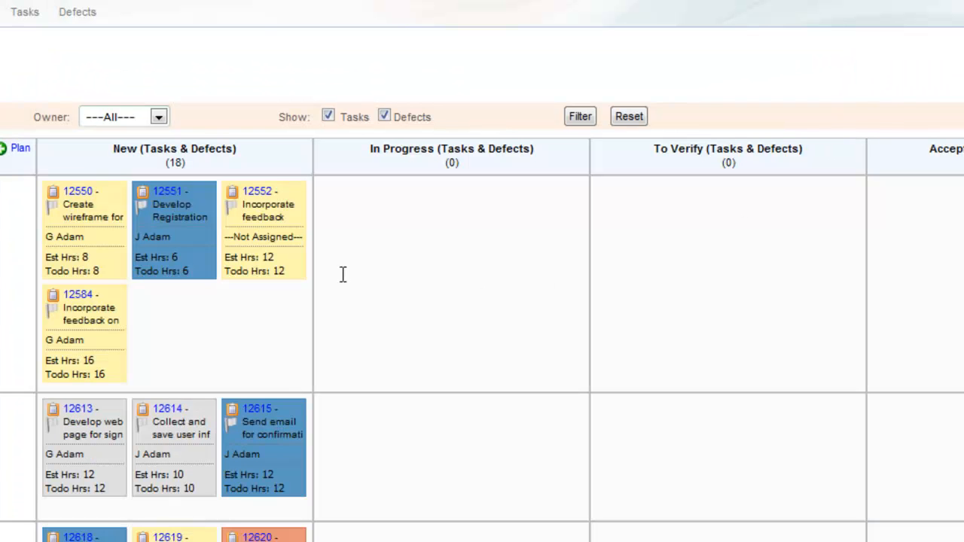
- Move task 12550 to In Progress and set its to-do hours to 4
{"action": "left_click_drag", "start_coordinate": [105, 231], "coordinate": [421, 237]}
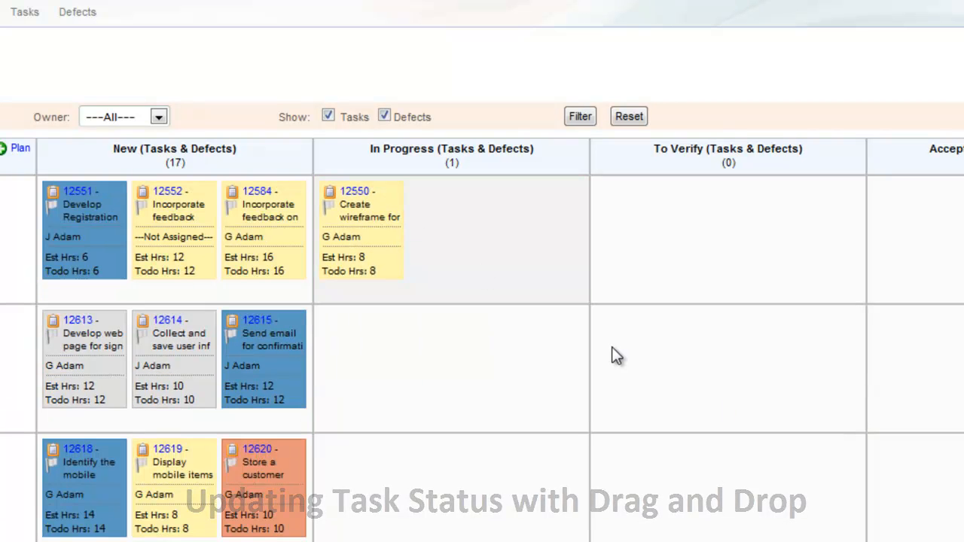
{"action": "left_click", "coordinate": [390, 251]}
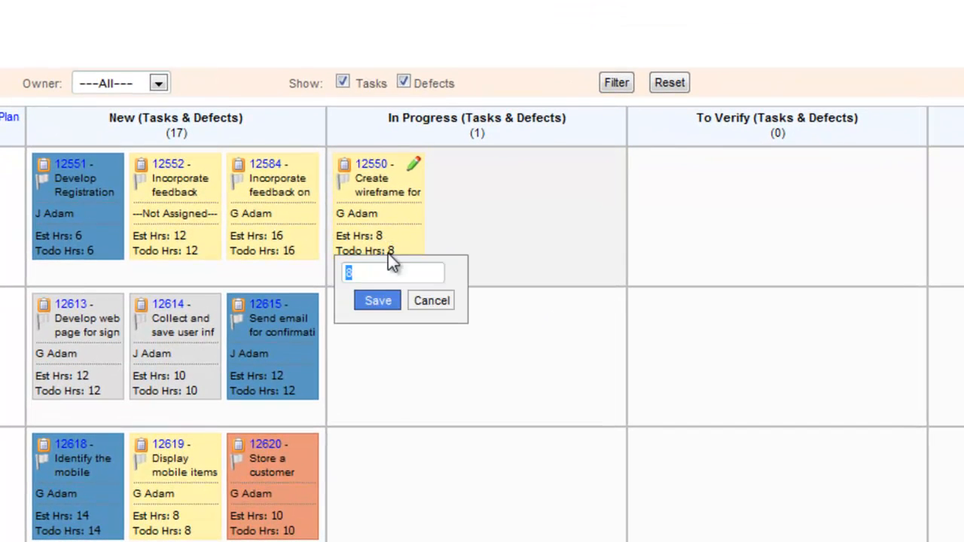
{"action": "type", "text": "4"}
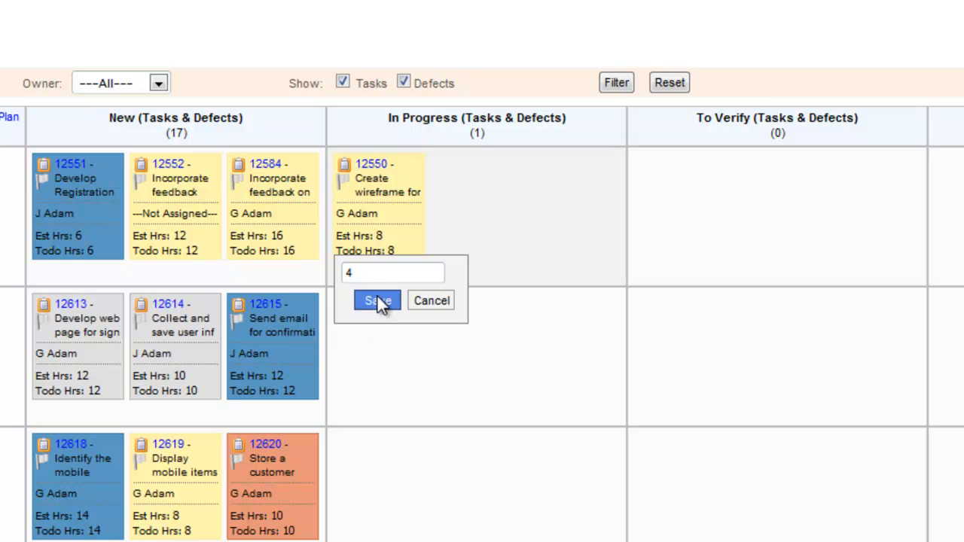
{"action": "left_click", "coordinate": [378, 297]}
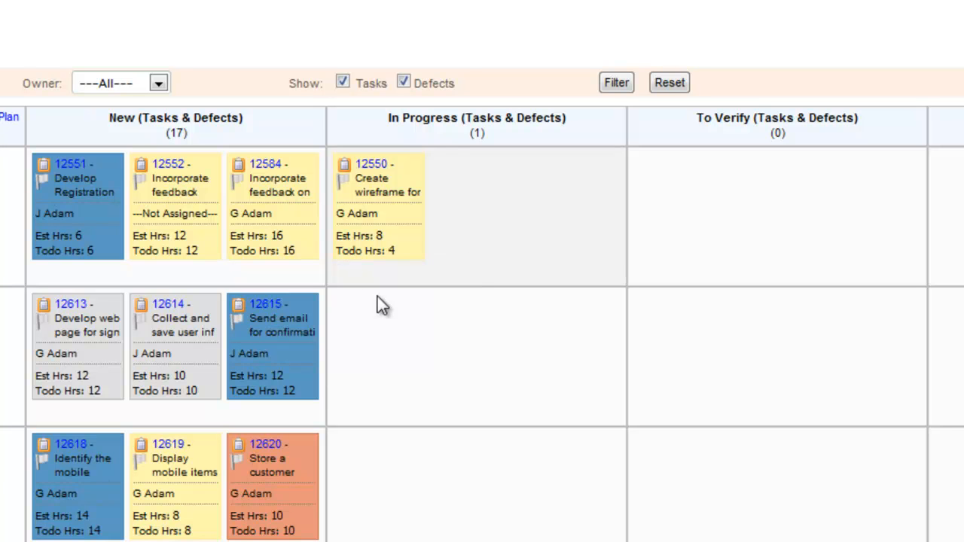
- Edit task 12550 to set the due date to 08/18/2011 and add the comment "Meeting Notes", saving the changes
{"action": "mouse_move", "coordinate": [381, 243]}
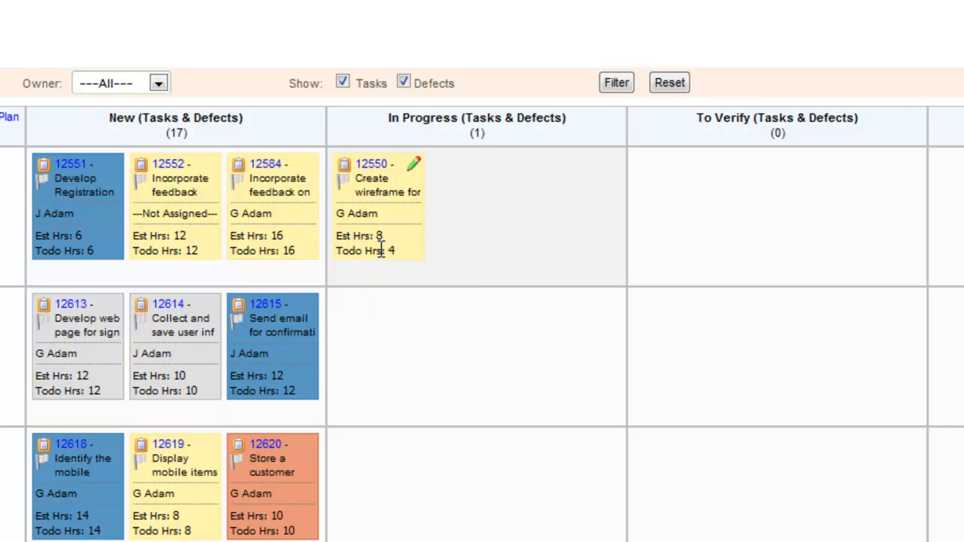
{"action": "left_click", "coordinate": [416, 168]}
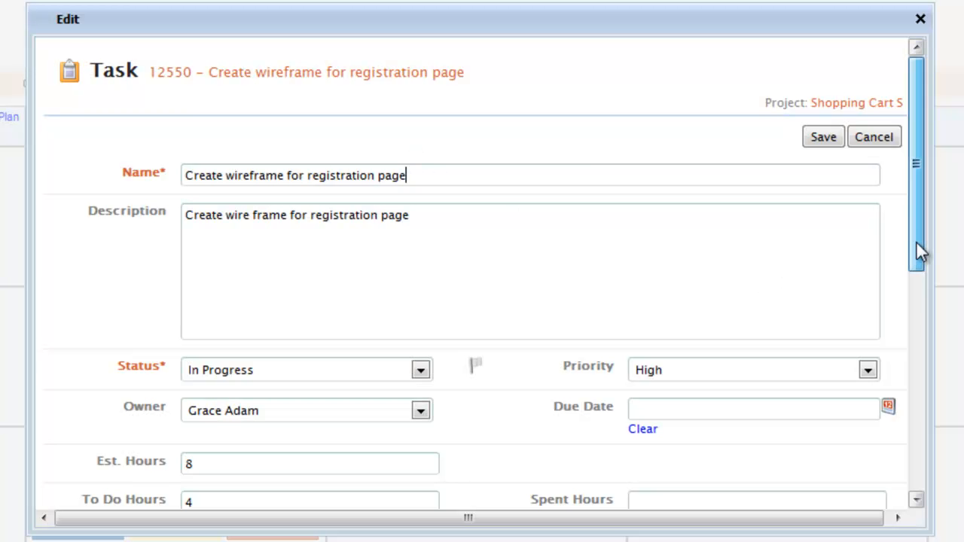
{"action": "left_click_drag", "start_coordinate": [916, 243], "coordinate": [916, 278]}
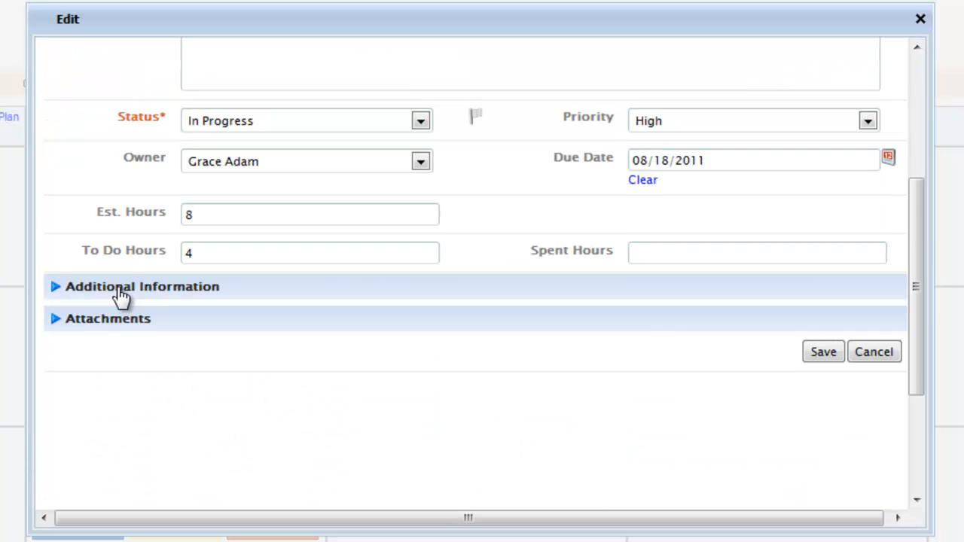
{"action": "left_click", "coordinate": [120, 291]}
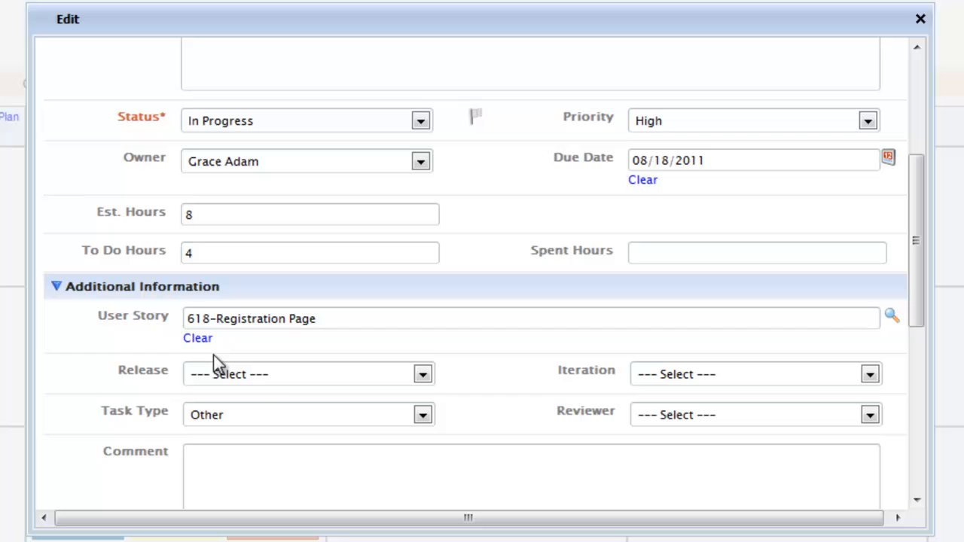
{"action": "left_click", "coordinate": [260, 466]}
{"action": "type", "text": "Meeting Notes"}
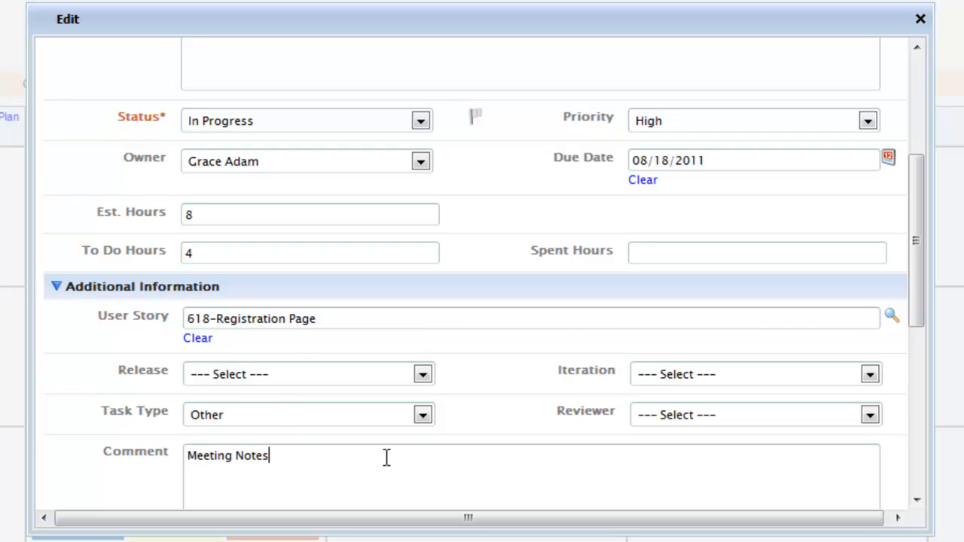
{"action": "left_click_drag", "start_coordinate": [920, 301], "coordinate": [920, 387]}
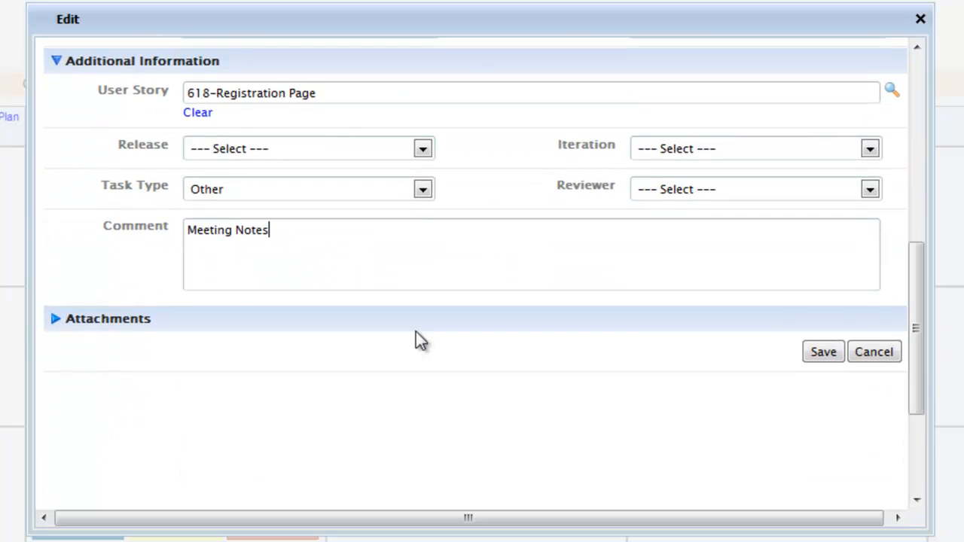
{"action": "left_click", "coordinate": [133, 319]}
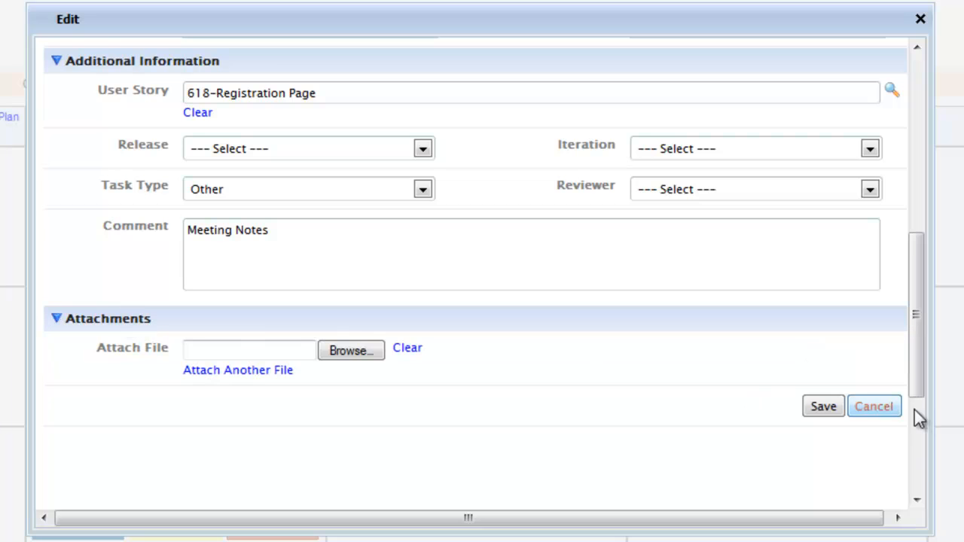
{"action": "left_click", "coordinate": [822, 407]}
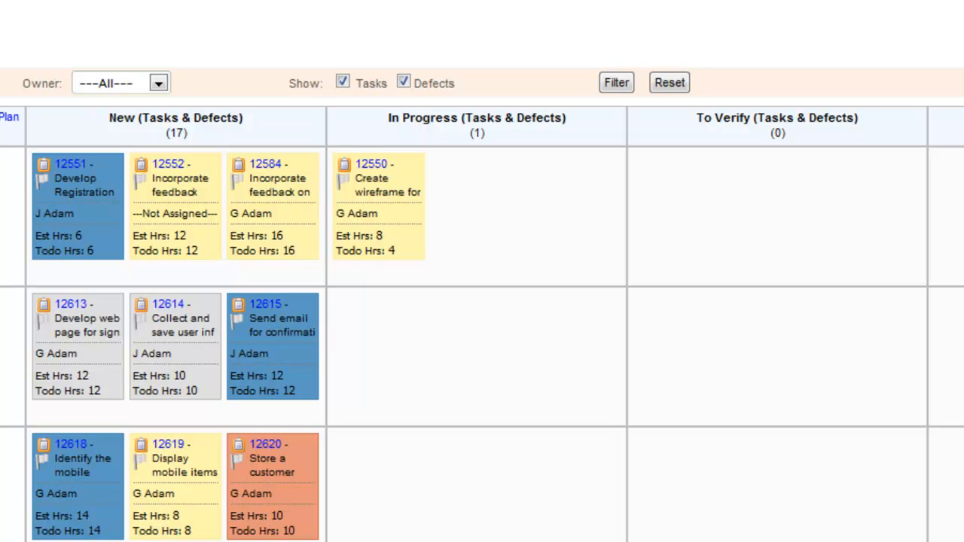
- Move task 12550 from In Progress to To Verify
{"action": "left_click_drag", "start_coordinate": [408, 217], "coordinate": [747, 220]}
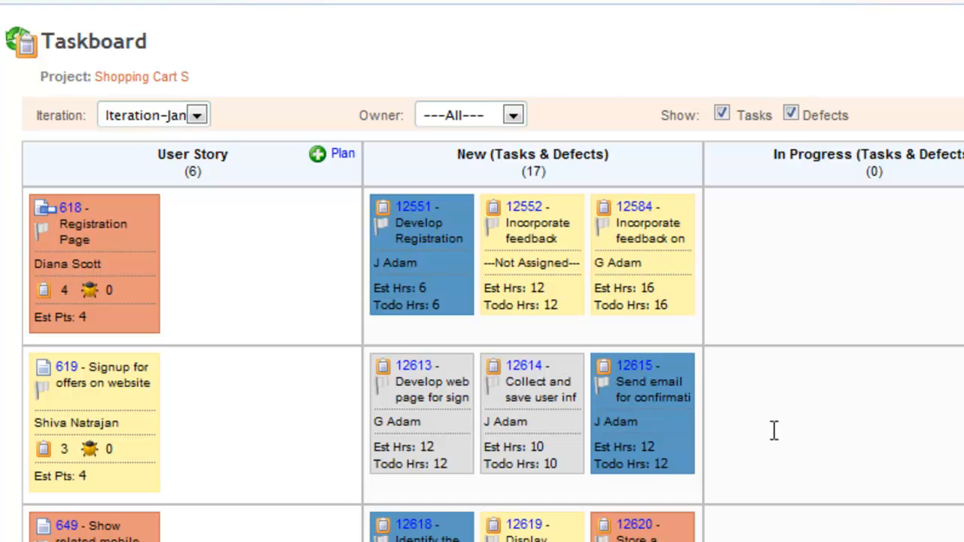
{"action": "mouse_move", "coordinate": [40, 209]}
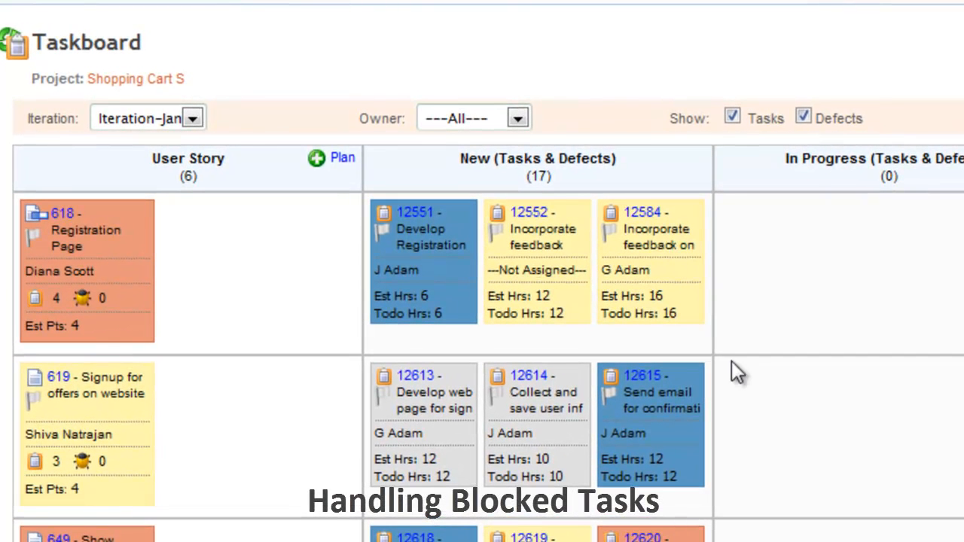
- Flag task 12584 as blocked and save the comment "We are blocking because ...." in its additional information
{"action": "left_click", "coordinate": [610, 232]}
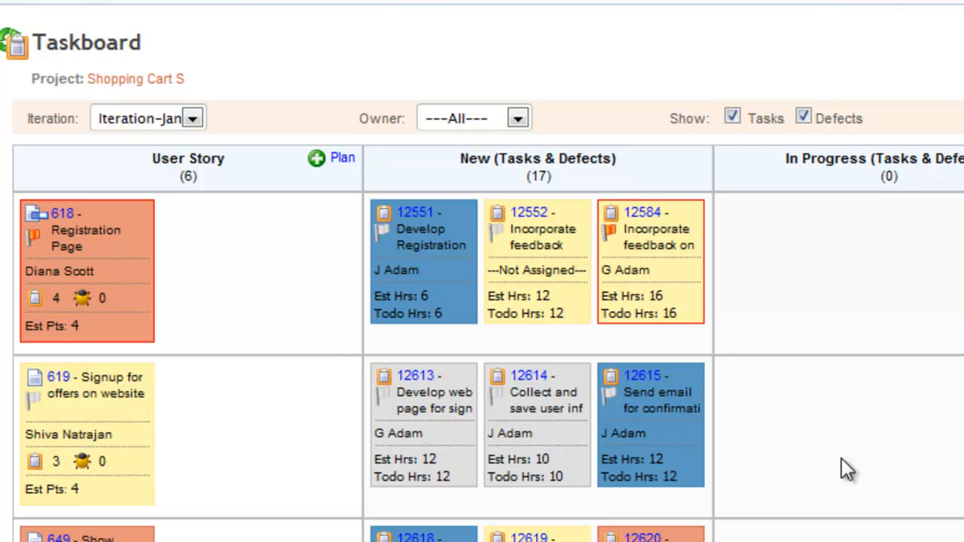
{"action": "mouse_move", "coordinate": [621, 241]}
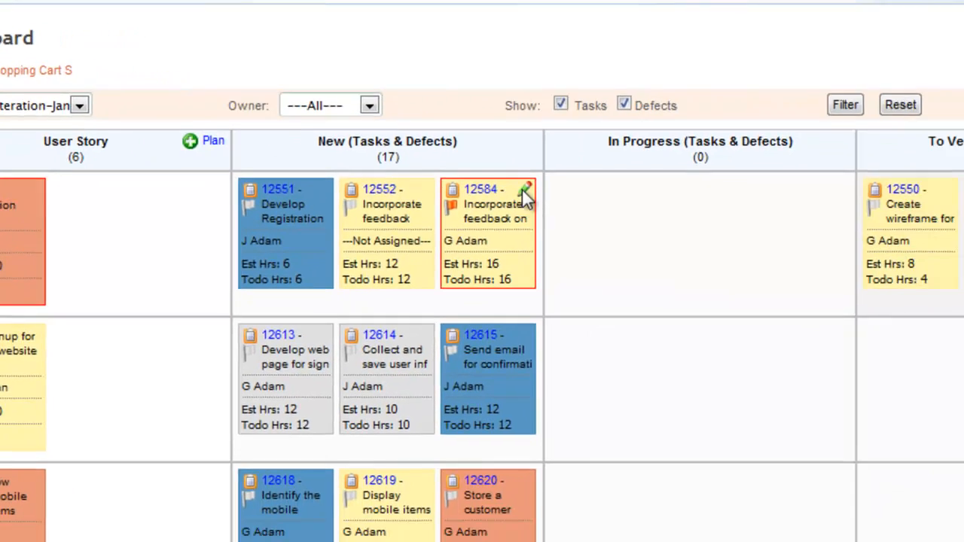
{"action": "left_click", "coordinate": [526, 197]}
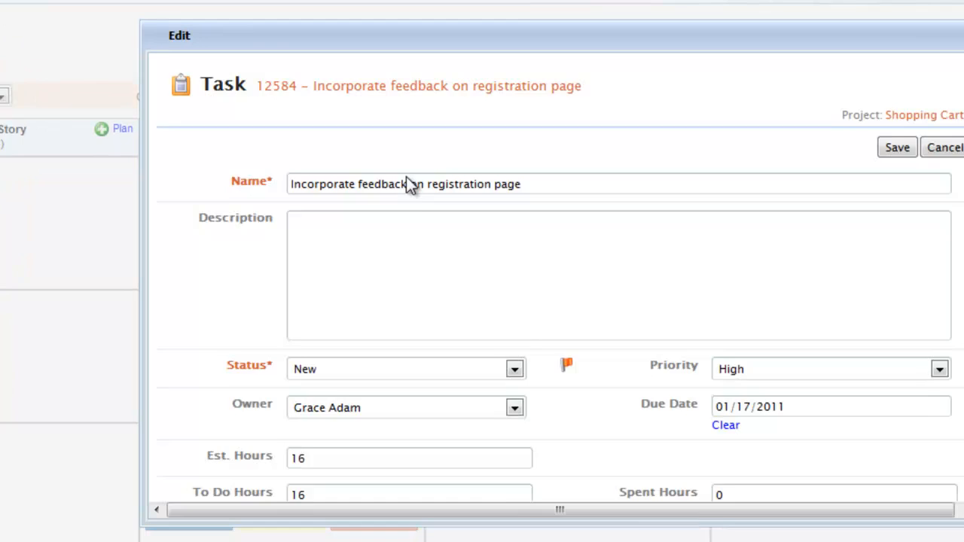
{"action": "scroll", "coordinate": [564, 445], "scroll_direction": "down", "scroll_amount": 5}
{"action": "left_click", "coordinate": [286, 96]}
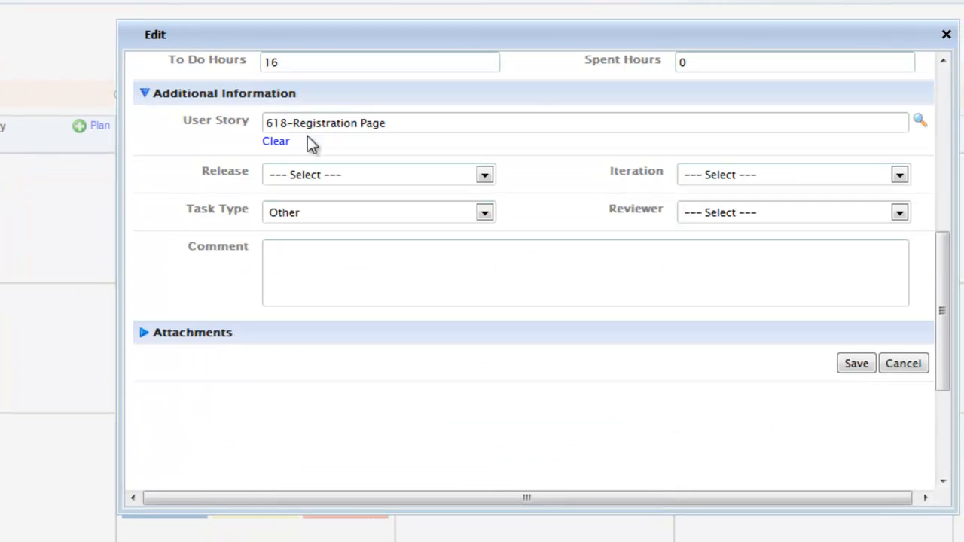
{"action": "left_click", "coordinate": [303, 259]}
{"action": "type", "text": "We are blocking because ...."}
{"action": "left_click", "coordinate": [856, 363]}
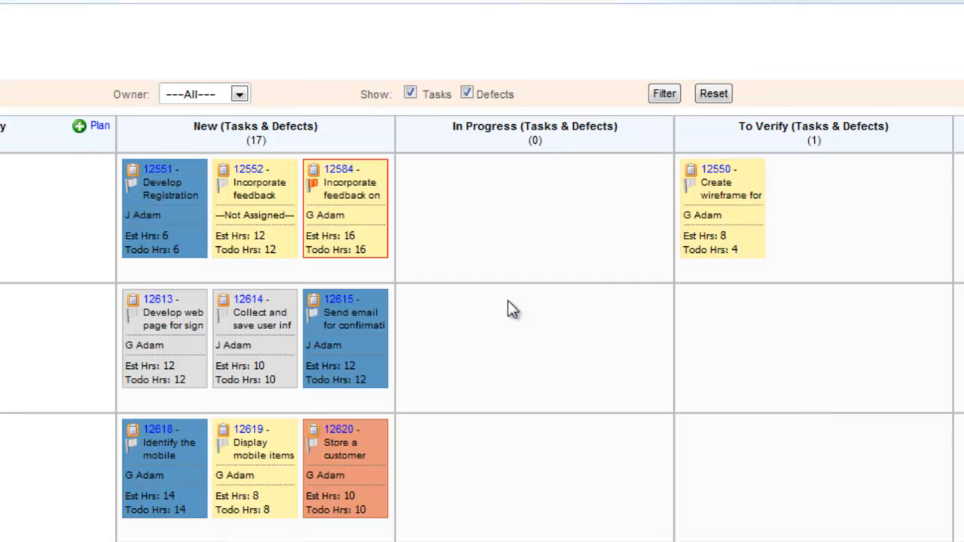
- Remove the blocked flag from task 12584 and move the task to In Progress
{"action": "left_click", "coordinate": [313, 185]}
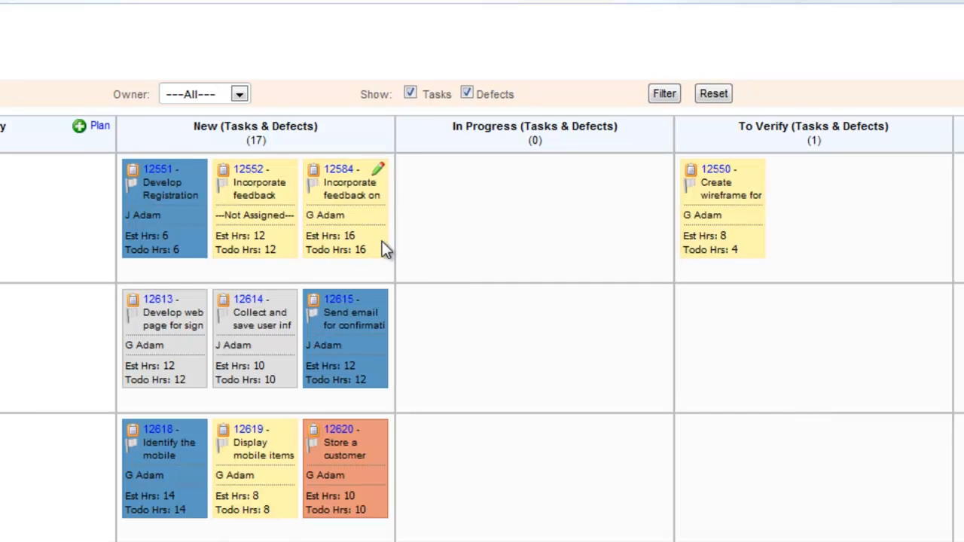
{"action": "left_click_drag", "start_coordinate": [363, 222], "coordinate": [491, 242]}
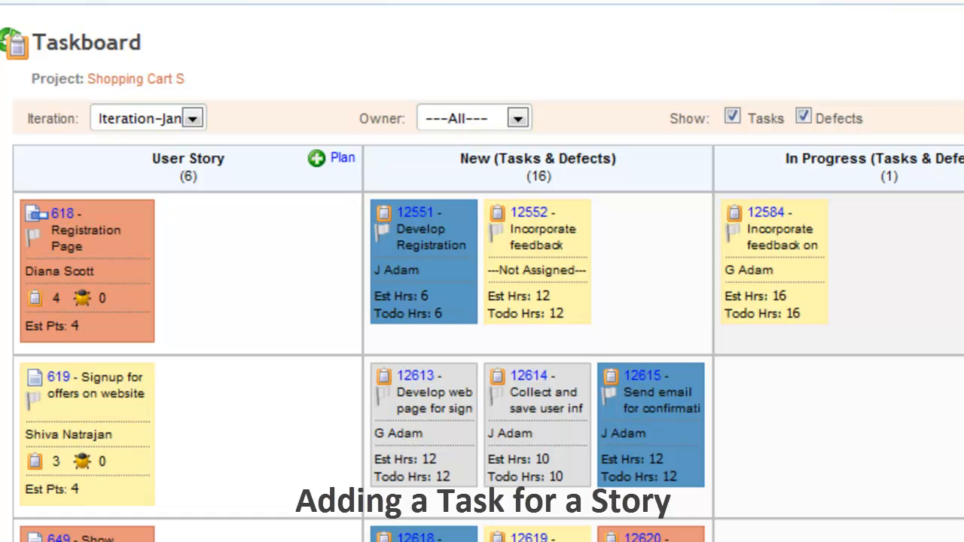
- Add a task named "Here is new task" to user story 618, Registration Page
{"action": "left_click", "coordinate": [35, 302]}
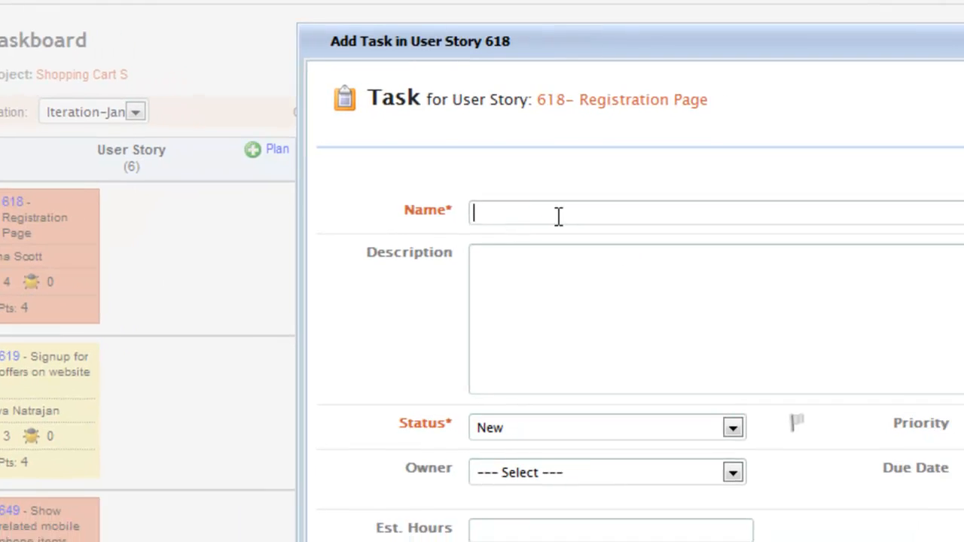
{"action": "type", "text": "Here is new task"}
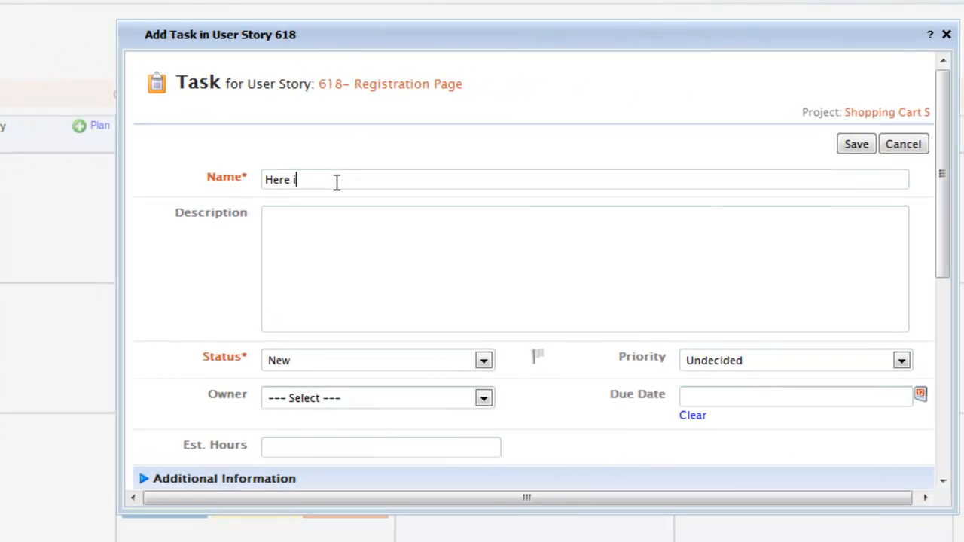
{"action": "left_click", "coordinate": [860, 149]}
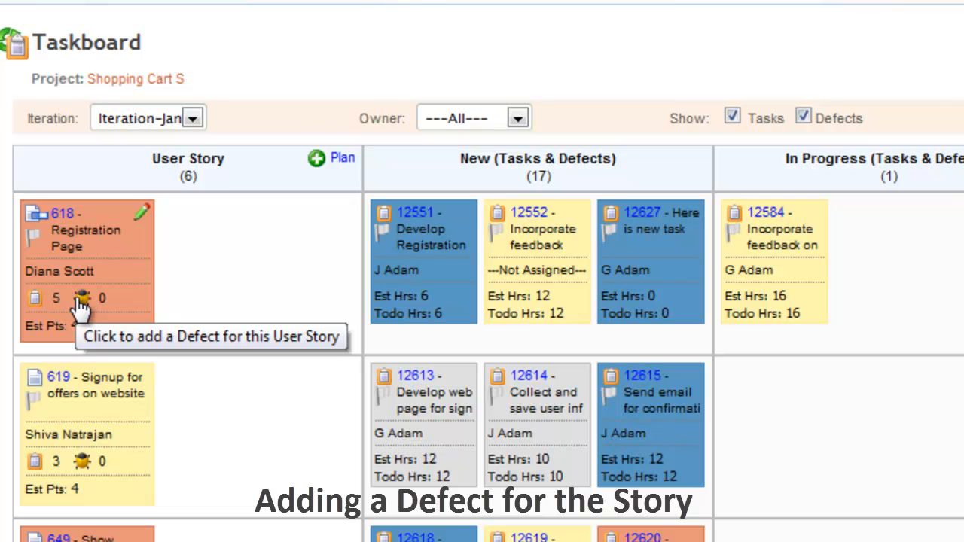
- Start a defect for user story 618 named "New defect for this story" with Low priority
{"action": "left_click", "coordinate": [81, 298]}
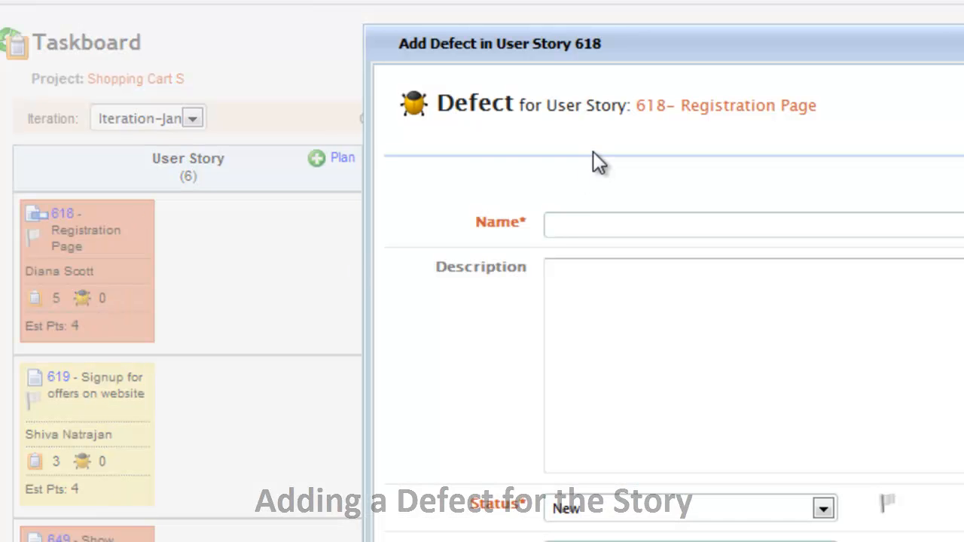
{"action": "type", "text": "New d"}
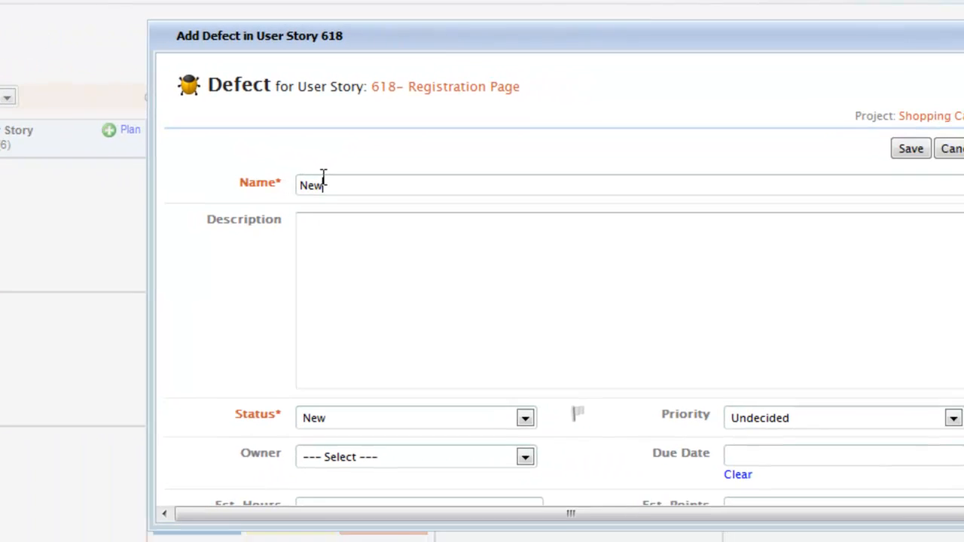
{"action": "type", "text": "efect for this story"}
{"action": "left_click_drag", "start_coordinate": [942, 219], "coordinate": [941, 282]}
{"action": "left_click", "coordinate": [897, 281]}
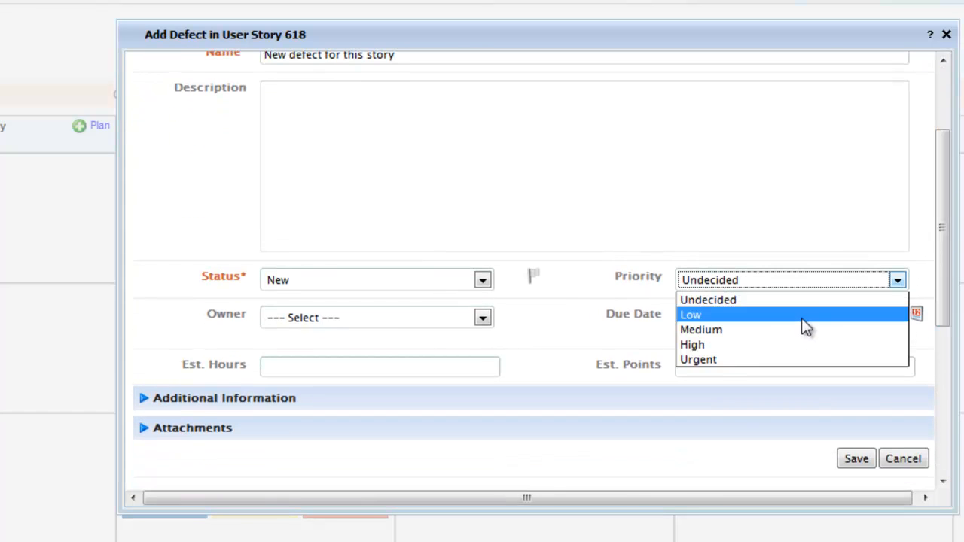
{"action": "left_click", "coordinate": [801, 315]}
- Expand the new defect's additional information and attachments sections and save the defect
{"action": "left_click_drag", "start_coordinate": [940, 259], "coordinate": [933, 350]}
{"action": "left_click", "coordinate": [705, 239]}
{"action": "left_click", "coordinate": [723, 348]}
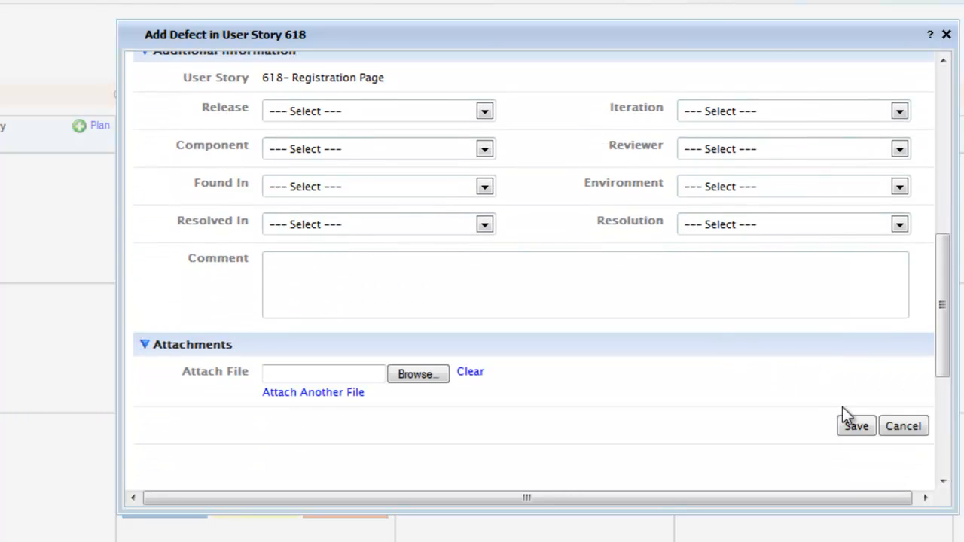
{"action": "left_click", "coordinate": [853, 429]}
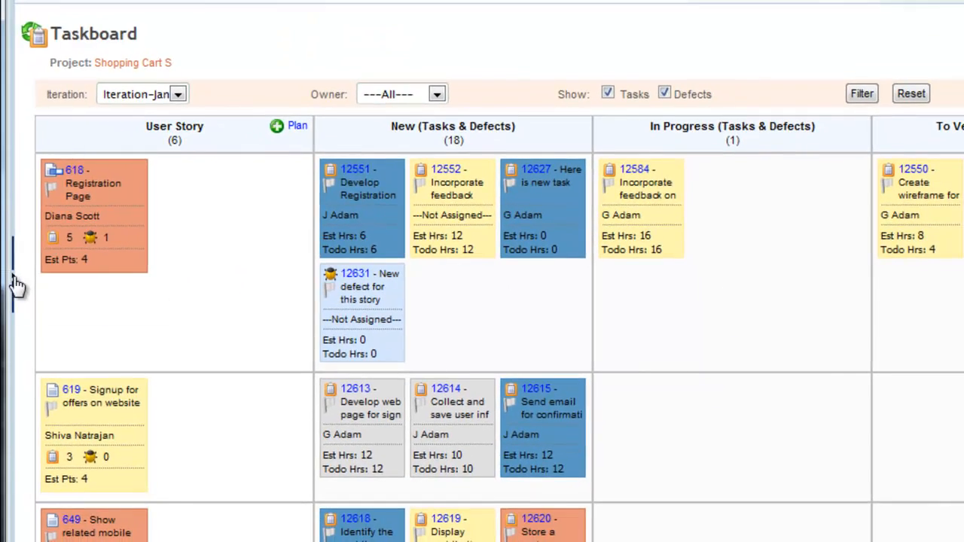
- Start a new defect from the quick links named "Another defect for this iteration" with Medium priority
{"action": "left_click", "coordinate": [15, 284]}
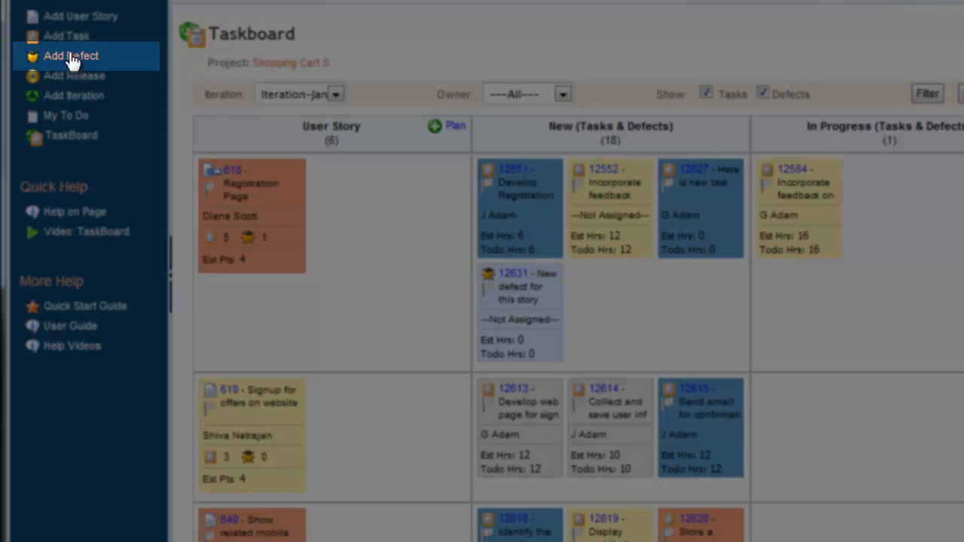
{"action": "left_click", "coordinate": [72, 57]}
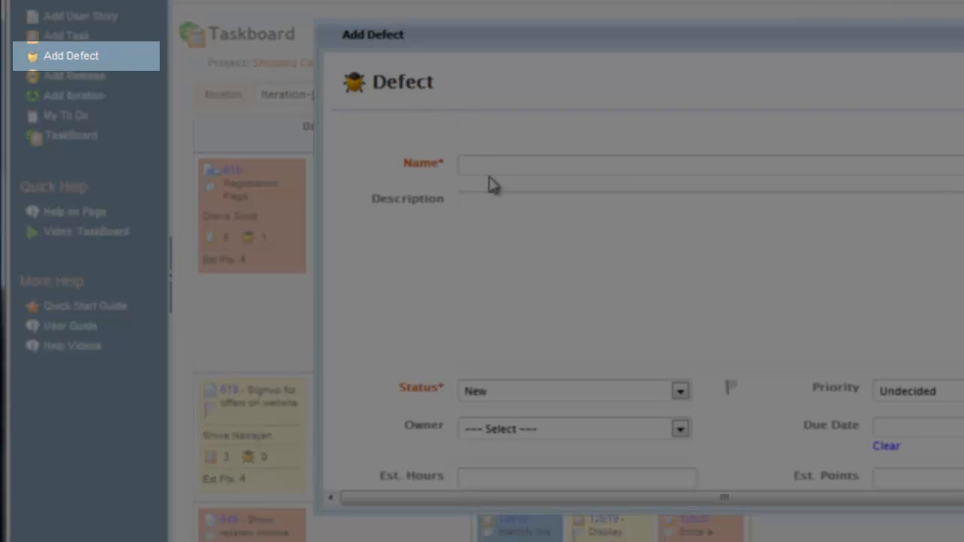
{"action": "type", "text": "Another defect"}
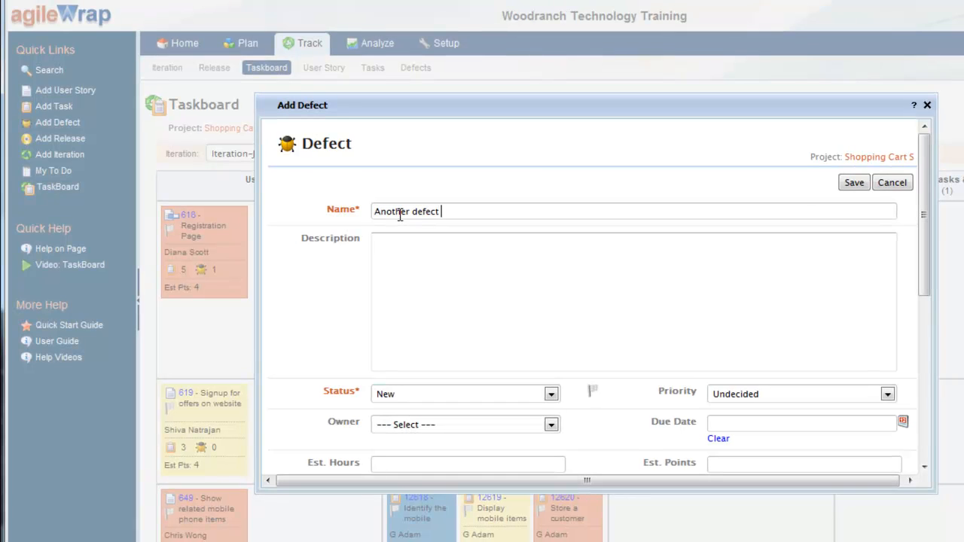
{"action": "type", "text": "for th"}
{"action": "type", "text": "is iteration"}
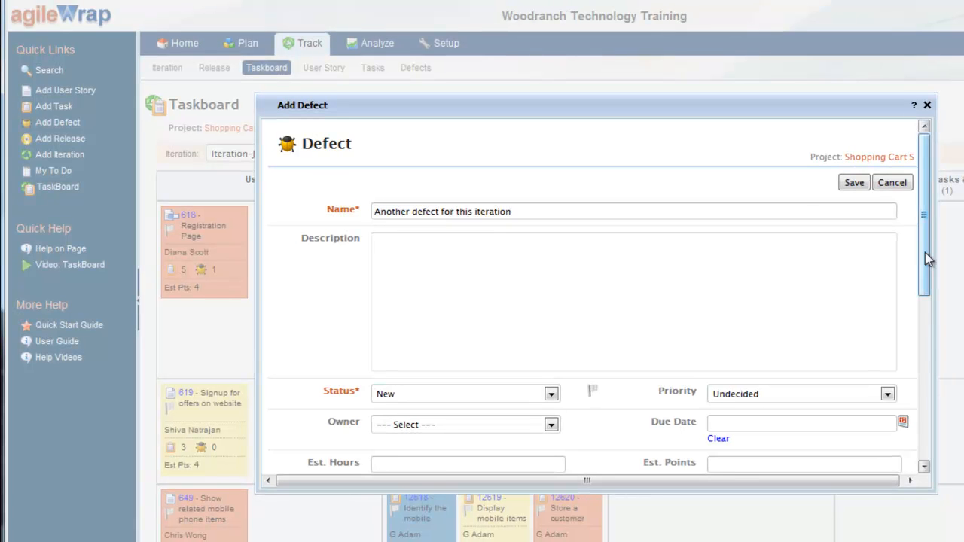
{"action": "left_click_drag", "start_coordinate": [924, 253], "coordinate": [926, 280]}
{"action": "left_click_drag", "start_coordinate": [925, 280], "coordinate": [925, 306]}
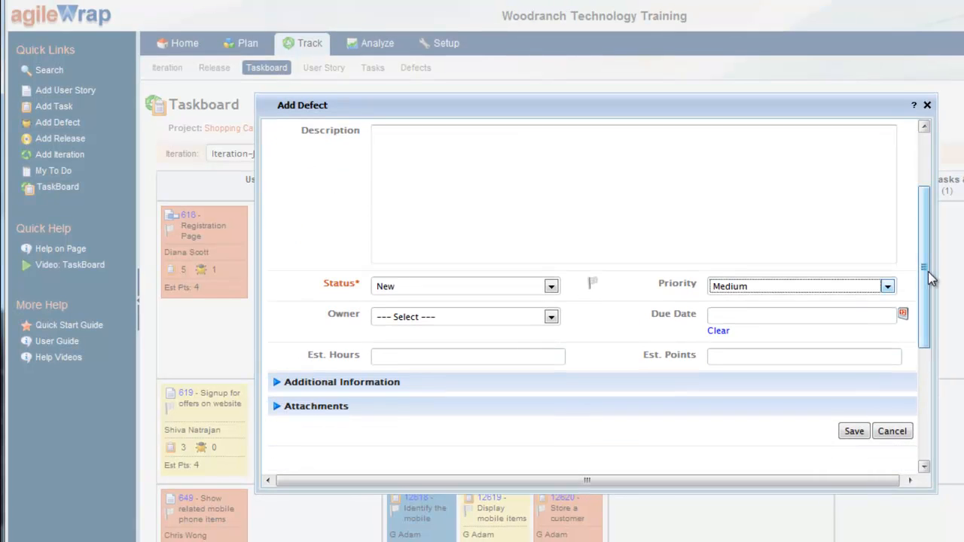
{"action": "scroll", "coordinate": [926, 274], "scroll_direction": "down", "scroll_amount": 5}
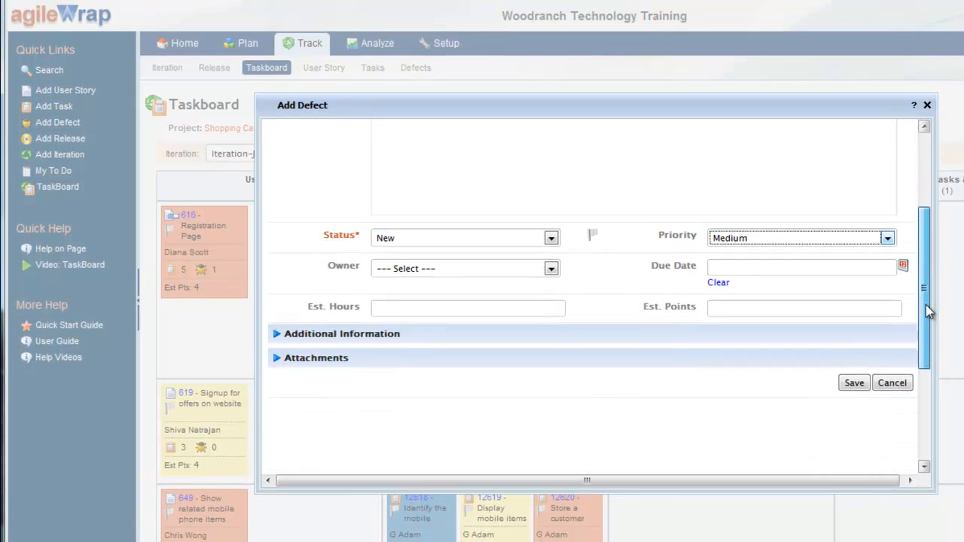
- Assign the new defect to Iteration-Jan in its additional information and save it
{"action": "left_click", "coordinate": [650, 274]}
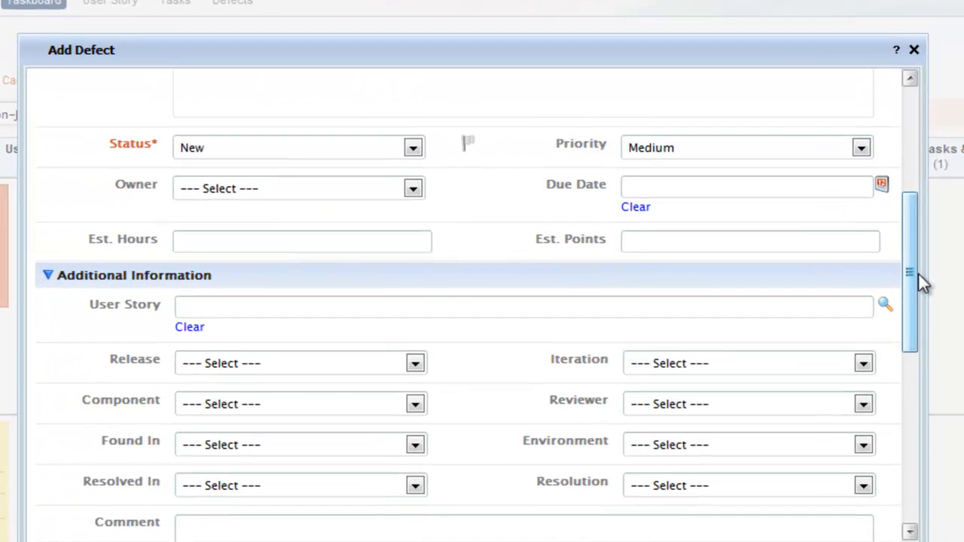
{"action": "left_click_drag", "start_coordinate": [920, 279], "coordinate": [923, 313]}
{"action": "left_click", "coordinate": [861, 263]}
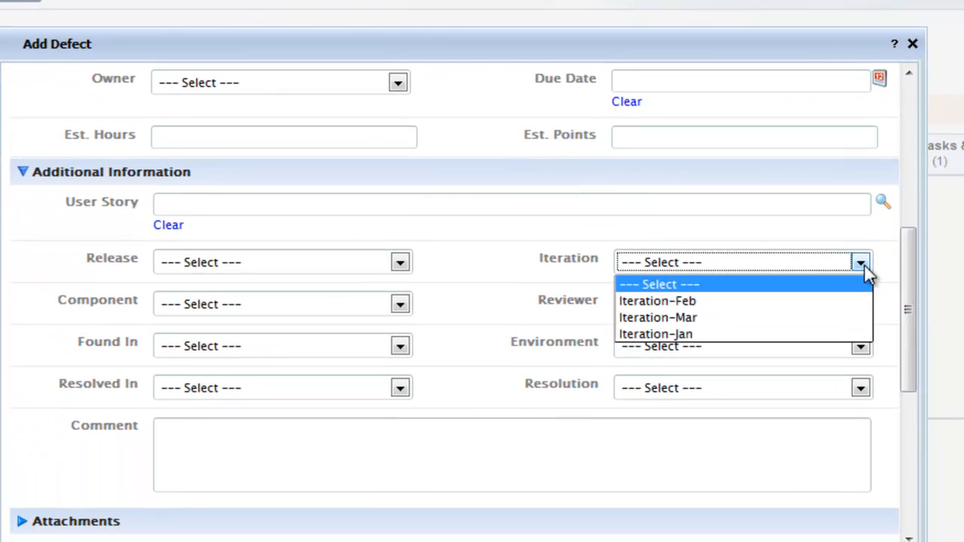
{"action": "left_click", "coordinate": [821, 332]}
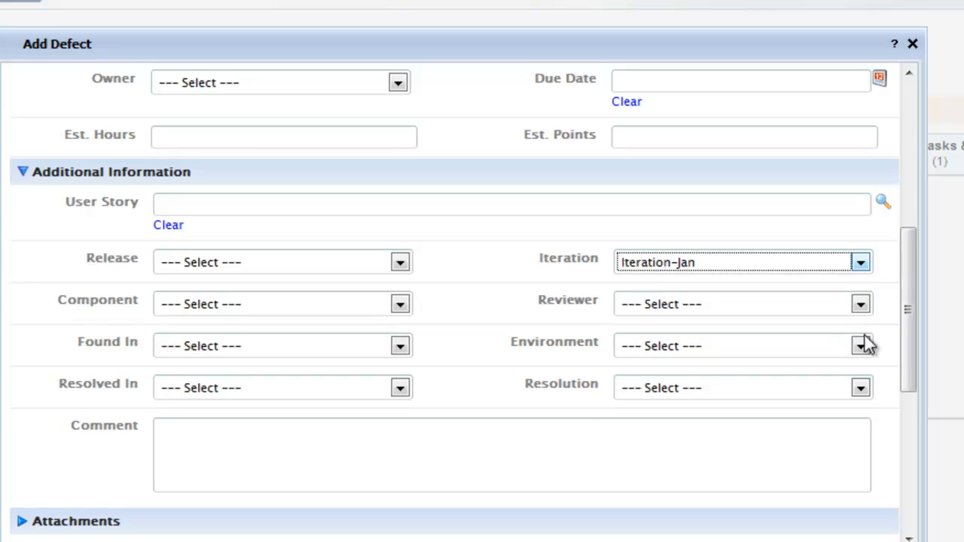
{"action": "scroll", "coordinate": [909, 390], "scroll_direction": "down", "scroll_amount": 3}
{"action": "left_click", "coordinate": [805, 428]}
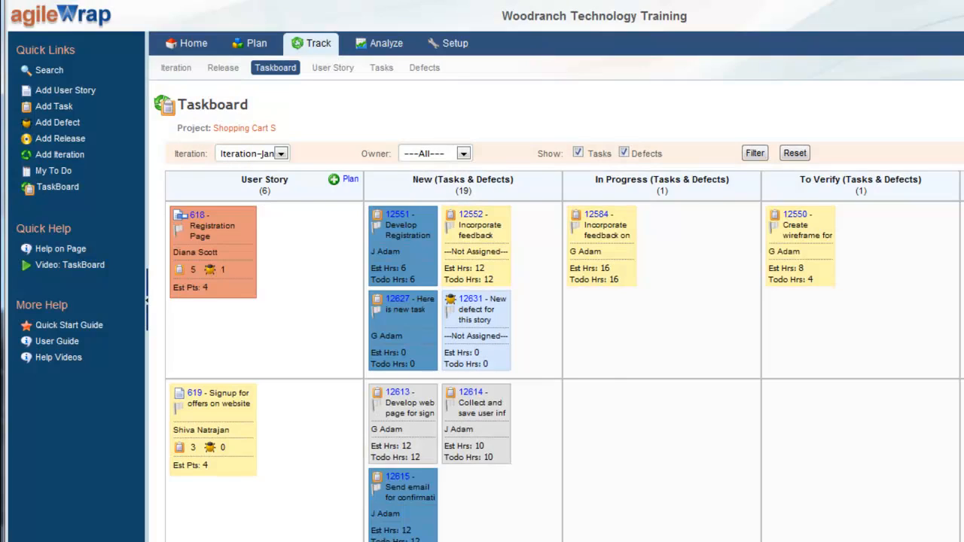
- Hide the quick links sidebar and move defect 12631 to In Progress and on to Accepted
{"action": "scroll", "coordinate": [527, 339], "scroll_direction": "down", "scroll_amount": 10}
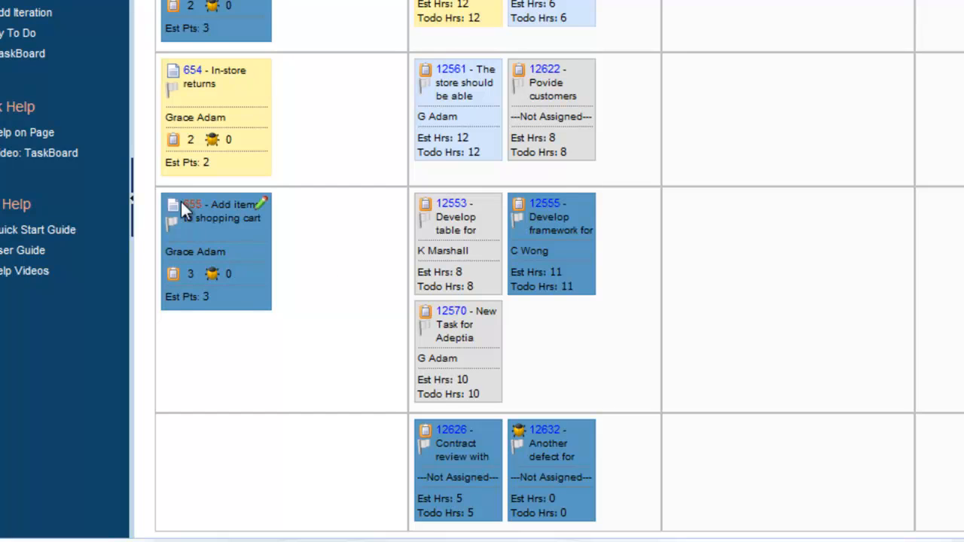
{"action": "left_click", "coordinate": [156, 268]}
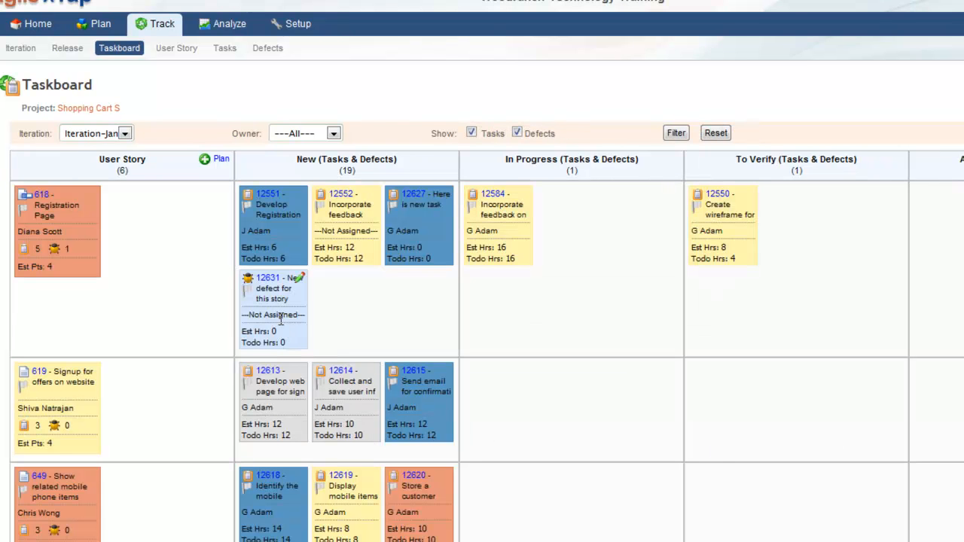
{"action": "left_click_drag", "start_coordinate": [280, 320], "coordinate": [508, 331]}
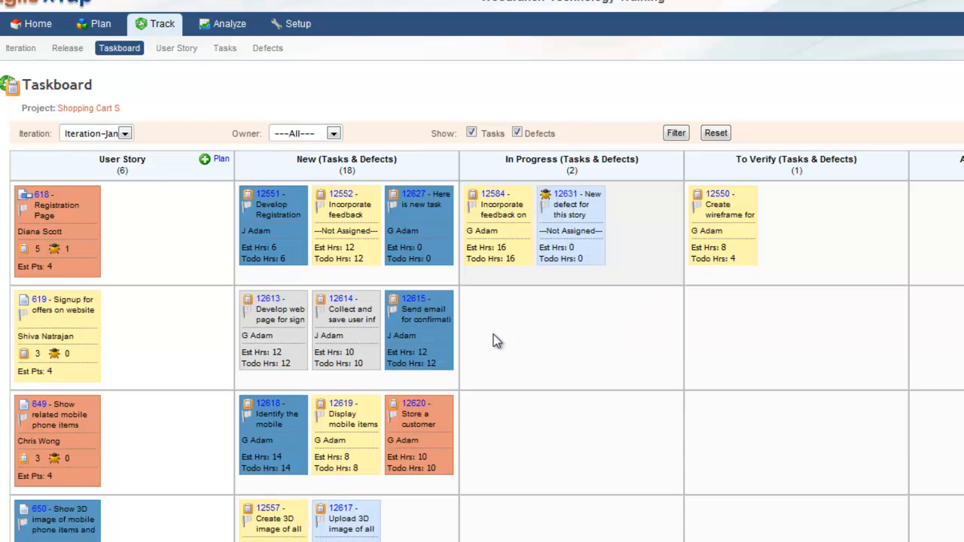
{"action": "left_click_drag", "start_coordinate": [575, 256], "coordinate": [941, 248]}
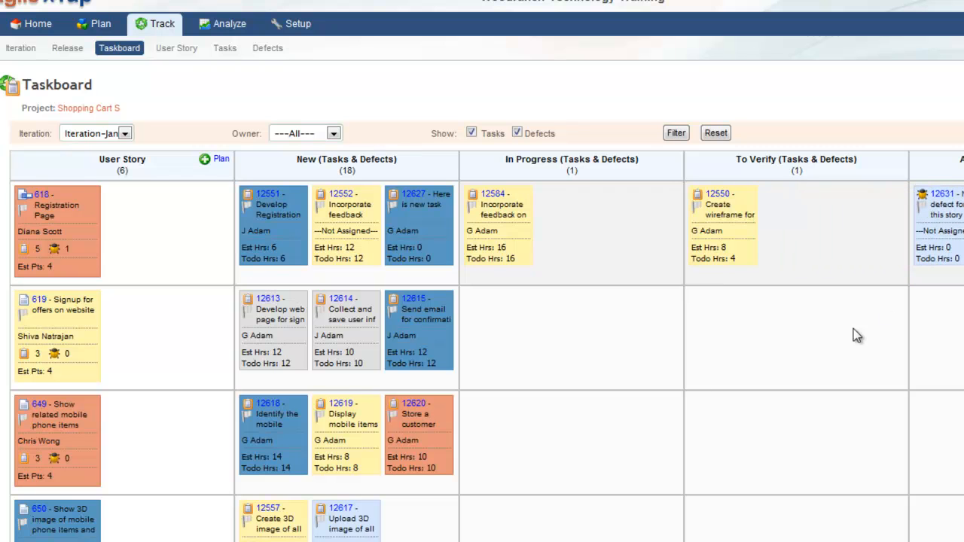
- Move tasks 12627, 12584, 12552 and 12551 of user story 618 to To Verify
{"action": "left_click_drag", "start_coordinate": [420, 247], "coordinate": [779, 247]}
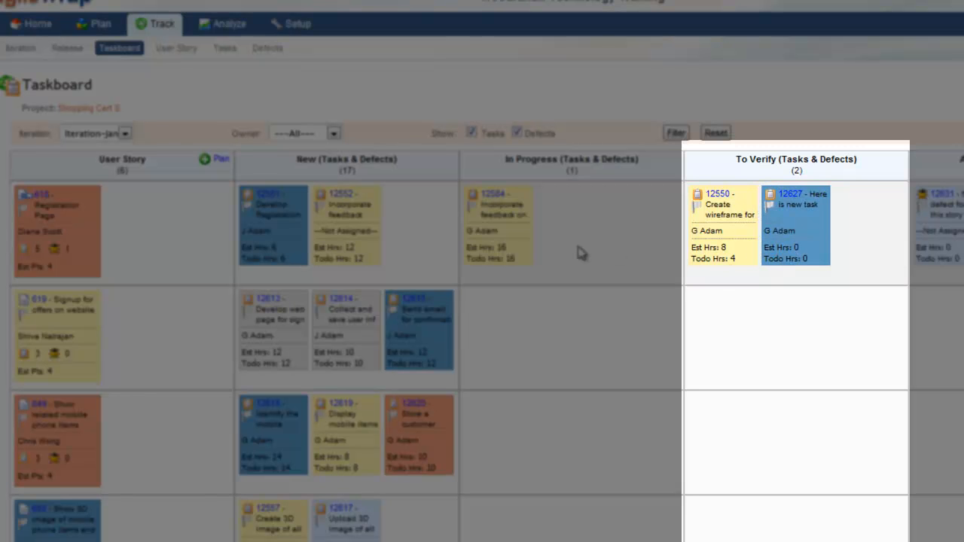
{"action": "left_click_drag", "start_coordinate": [501, 246], "coordinate": [865, 259]}
{"action": "left_click_drag", "start_coordinate": [354, 245], "coordinate": [718, 253]}
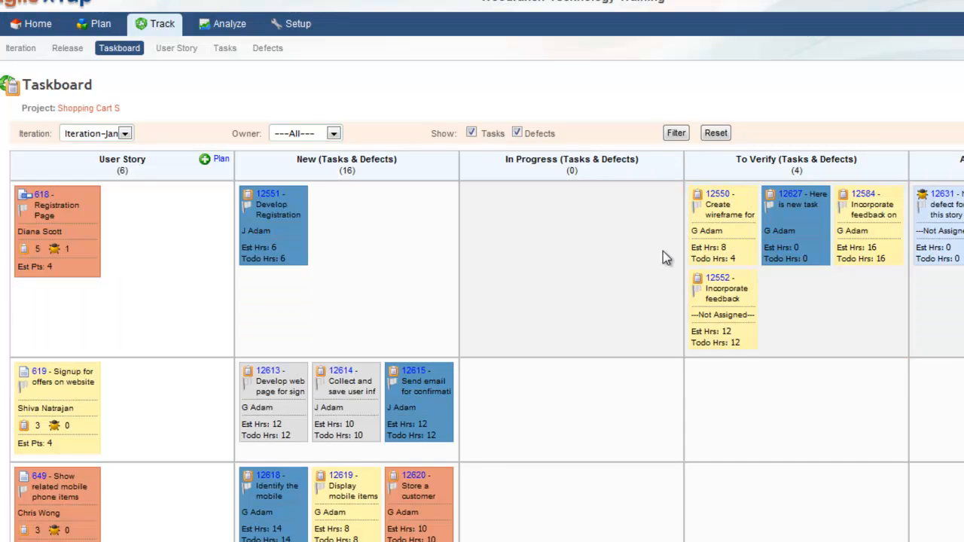
{"action": "left_click_drag", "start_coordinate": [304, 242], "coordinate": [813, 331]}
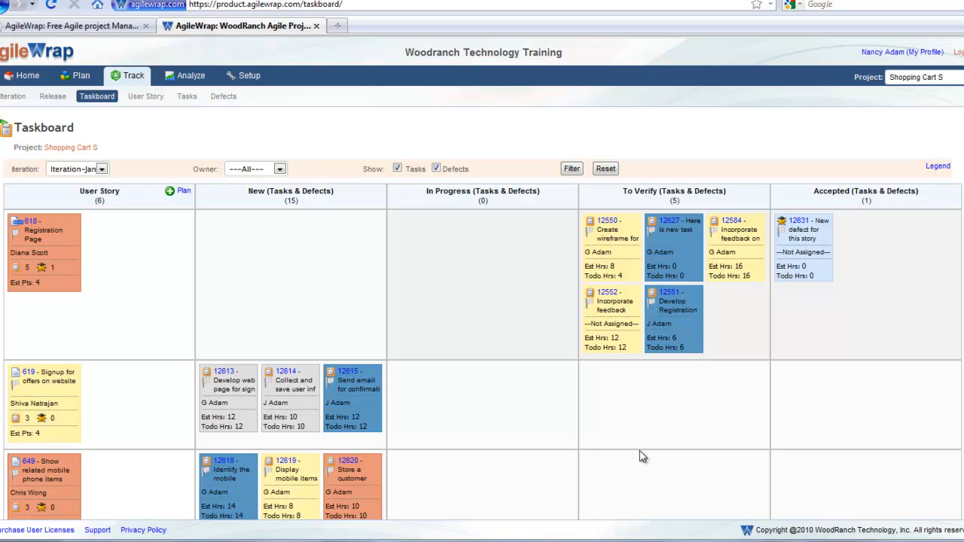
- Move tasks 12551, 12584, 12552, 12627 and 12550 of user story 618 from To Verify to Accepted
{"action": "left_click_drag", "start_coordinate": [674, 337], "coordinate": [810, 329]}
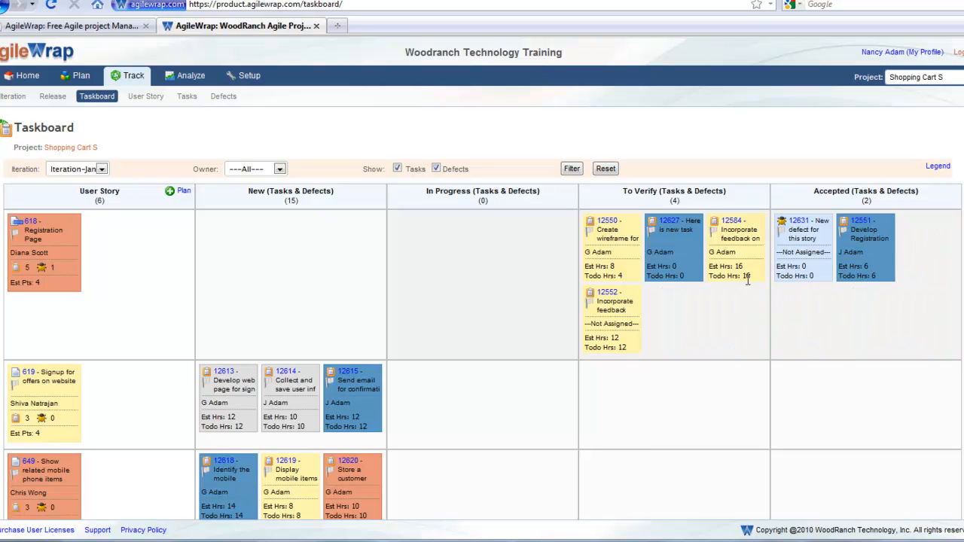
{"action": "left_click_drag", "start_coordinate": [744, 271], "coordinate": [818, 323]}
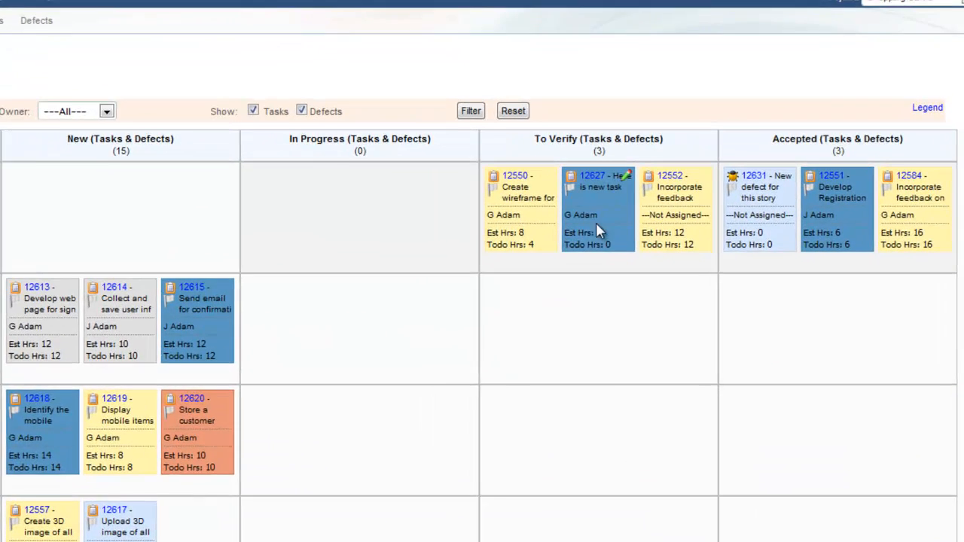
{"action": "left_click_drag", "start_coordinate": [672, 259], "coordinate": [784, 268]}
{"action": "left_click_drag", "start_coordinate": [720, 222], "coordinate": [721, 221]}
{"action": "left_click_drag", "start_coordinate": [573, 220], "coordinate": [800, 288]}
{"action": "left_click_drag", "start_coordinate": [495, 204], "coordinate": [886, 296]}
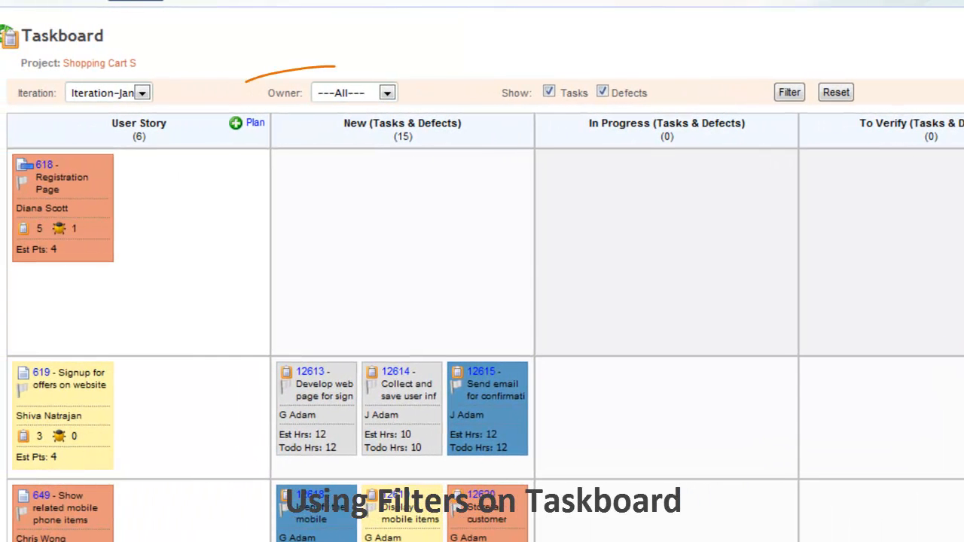
- Filter the taskboard by the first owner in the owner list and look through that owner's items
{"action": "left_click", "coordinate": [389, 94]}
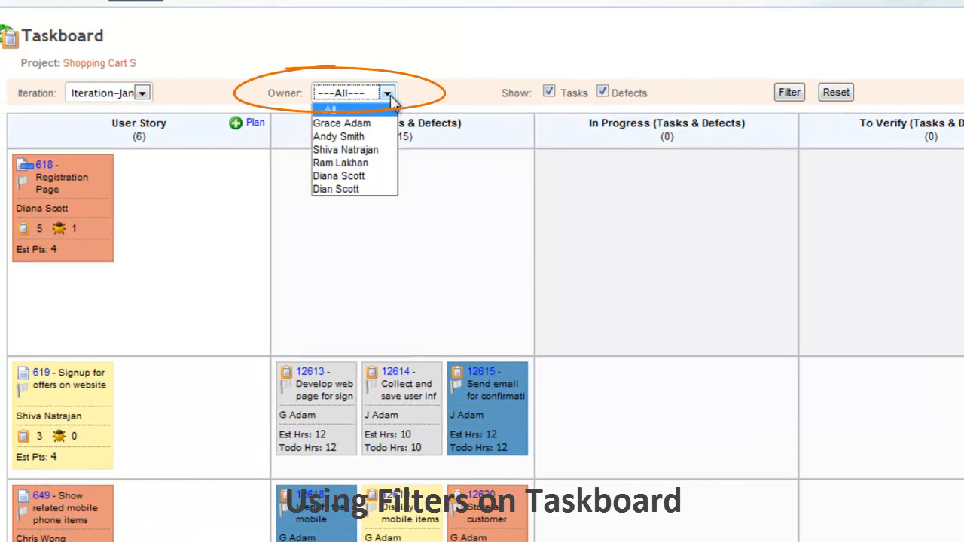
{"action": "left_click", "coordinate": [382, 127]}
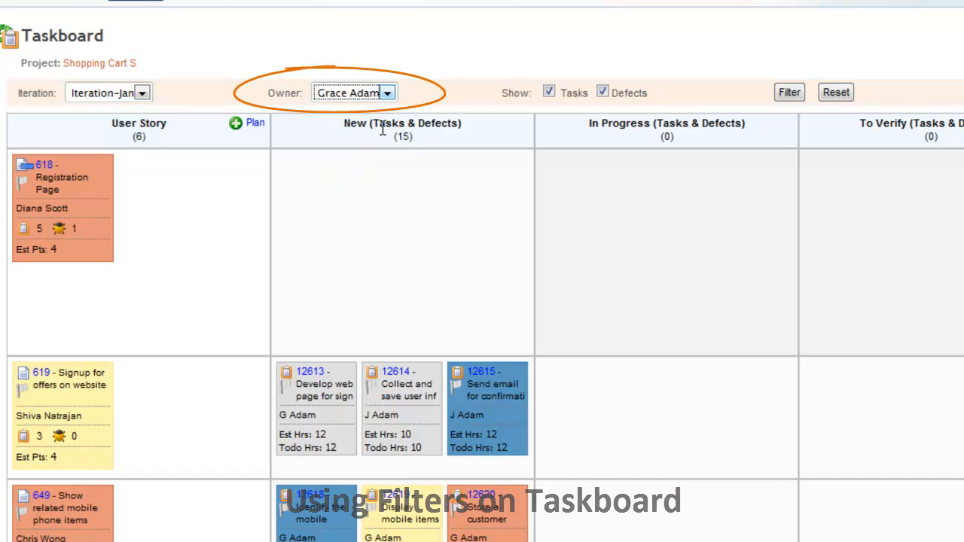
{"action": "left_click", "coordinate": [789, 94]}
{"action": "scroll", "coordinate": [789, 98], "scroll_direction": "down", "scroll_amount": 1}
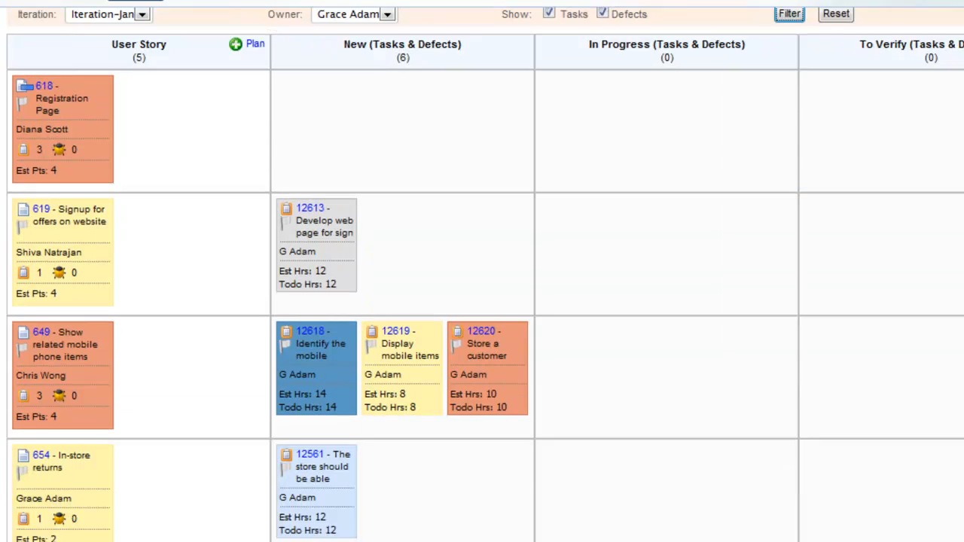
{"action": "scroll", "coordinate": [485, 274], "scroll_direction": "down", "scroll_amount": 2}
{"action": "scroll", "coordinate": [485, 274], "scroll_direction": "up", "scroll_amount": 2}
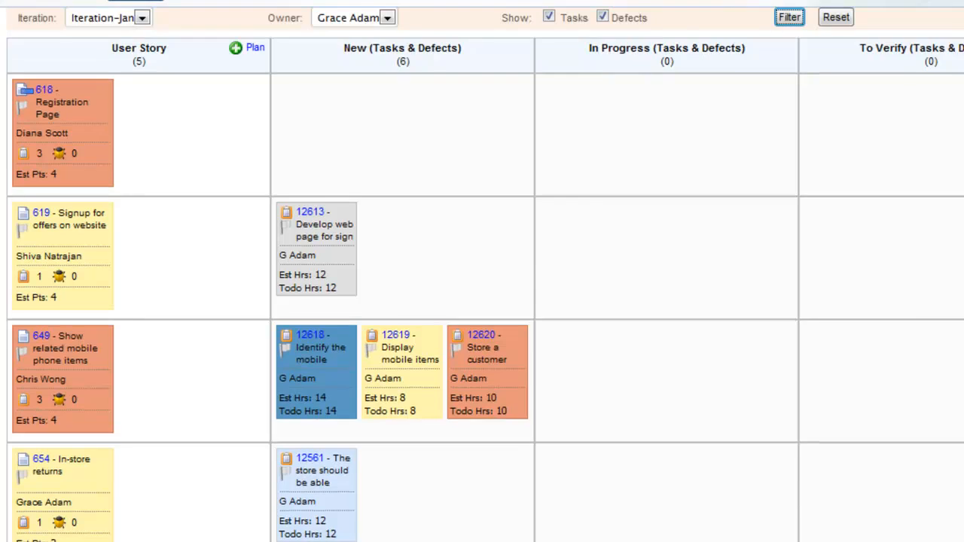
{"action": "scroll", "coordinate": [482, 271], "scroll_direction": "up", "scroll_amount": 1}
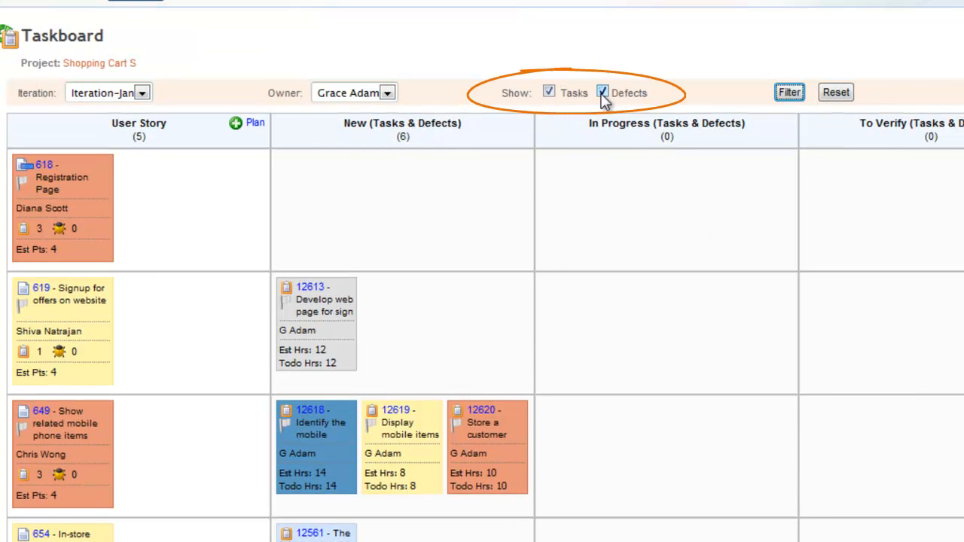
- Try filtering the taskboard by the Tasks and Defects display options
{"action": "left_click", "coordinate": [783, 94]}
{"action": "left_click", "coordinate": [548, 92]}
{"action": "left_click", "coordinate": [782, 92]}
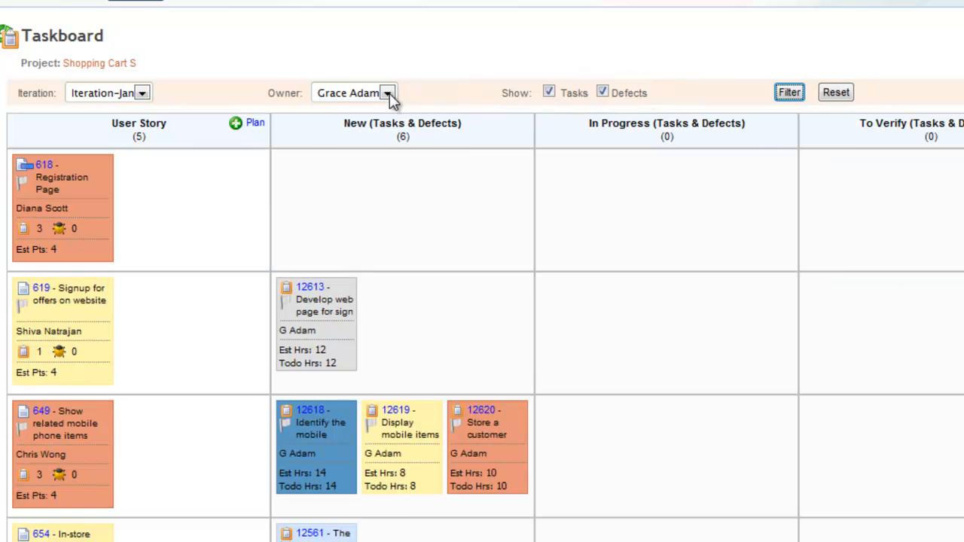
- Set the taskboard's owner filter back to all owners and apply it
{"action": "left_click", "coordinate": [387, 94]}
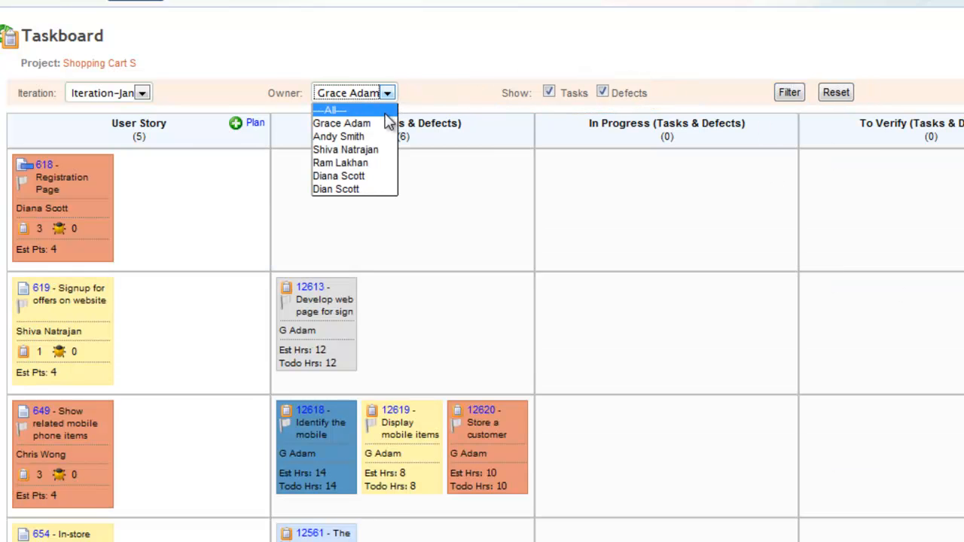
{"action": "left_click", "coordinate": [385, 113]}
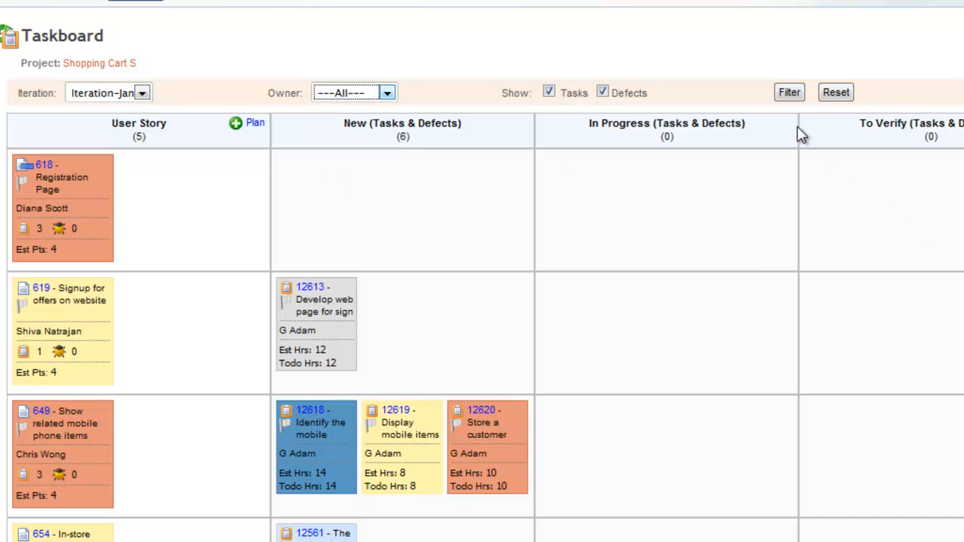
{"action": "left_click", "coordinate": [786, 95]}
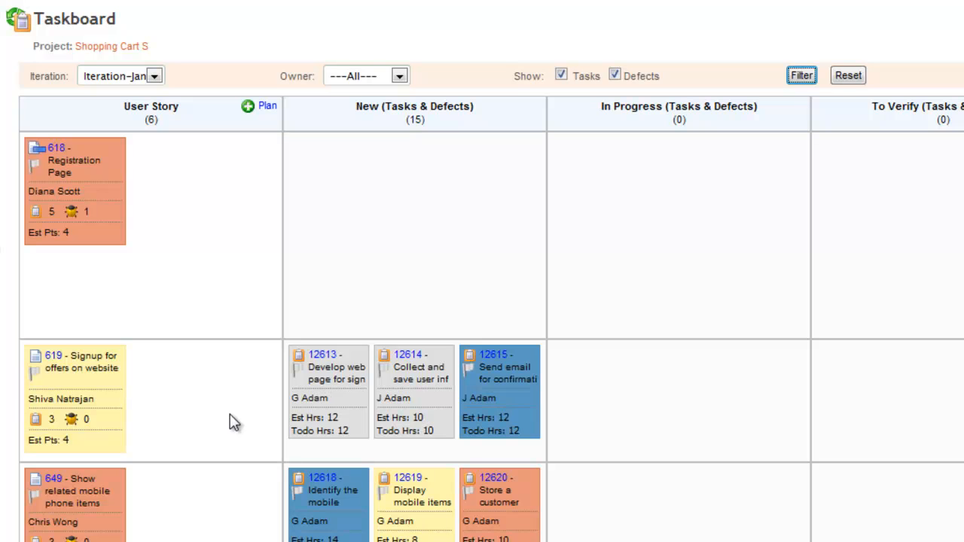
- Open iteration planning and move user story 619, Signup for offers on website, from Iteration-Jan to Iteration-Feb
{"action": "left_click", "coordinate": [268, 109]}
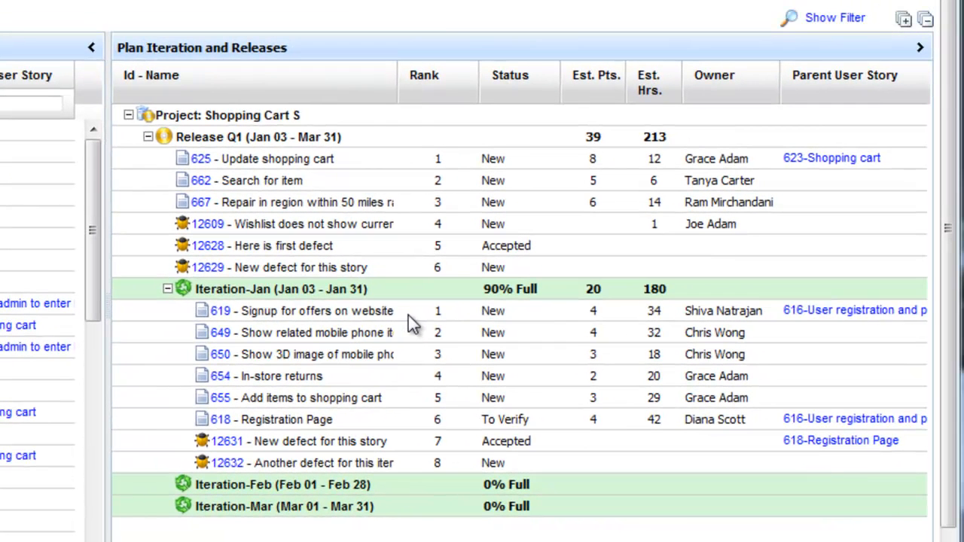
{"action": "left_click", "coordinate": [468, 311]}
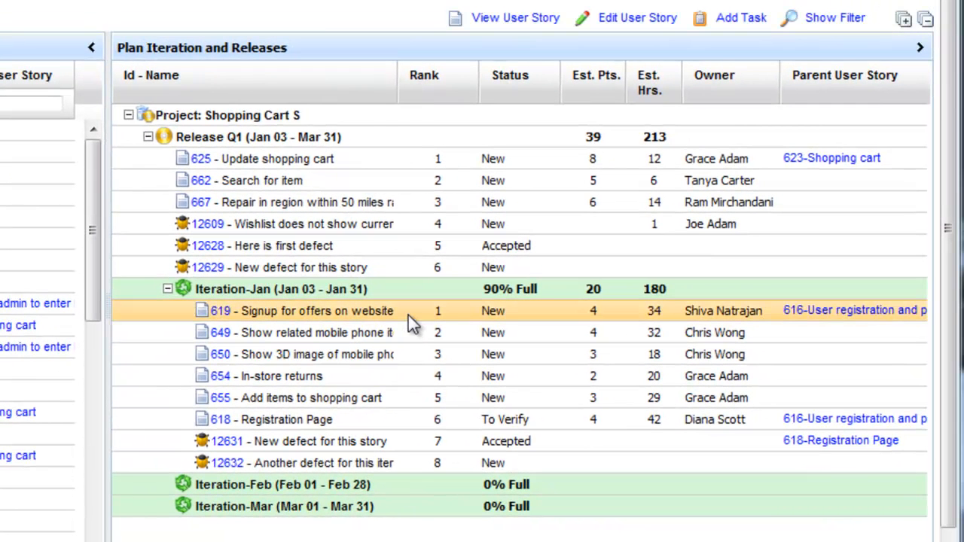
{"action": "left_click_drag", "start_coordinate": [405, 313], "coordinate": [407, 489]}
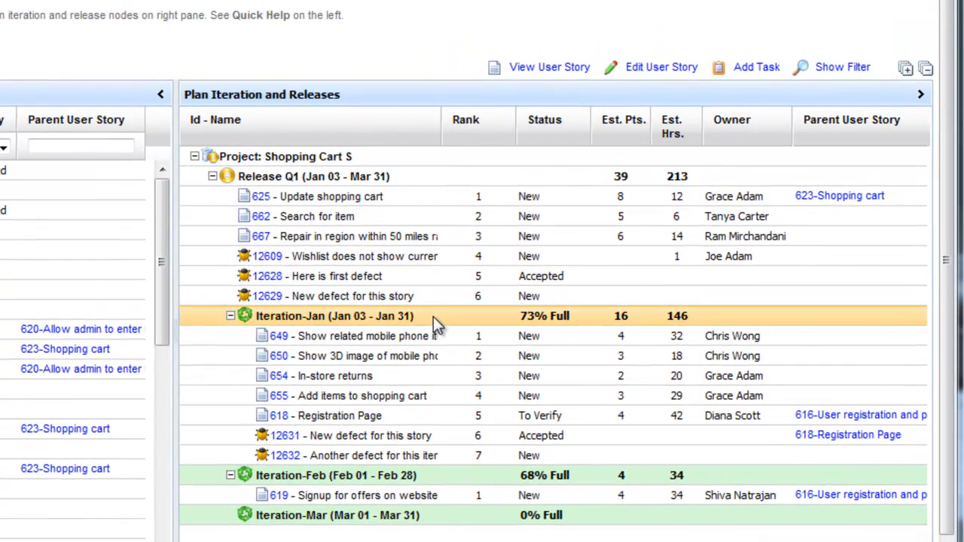
- Open the taskboard for Iteration-Jan from the iteration plan
{"action": "left_click", "coordinate": [433, 317]}
{"action": "left_click", "coordinate": [677, 67]}
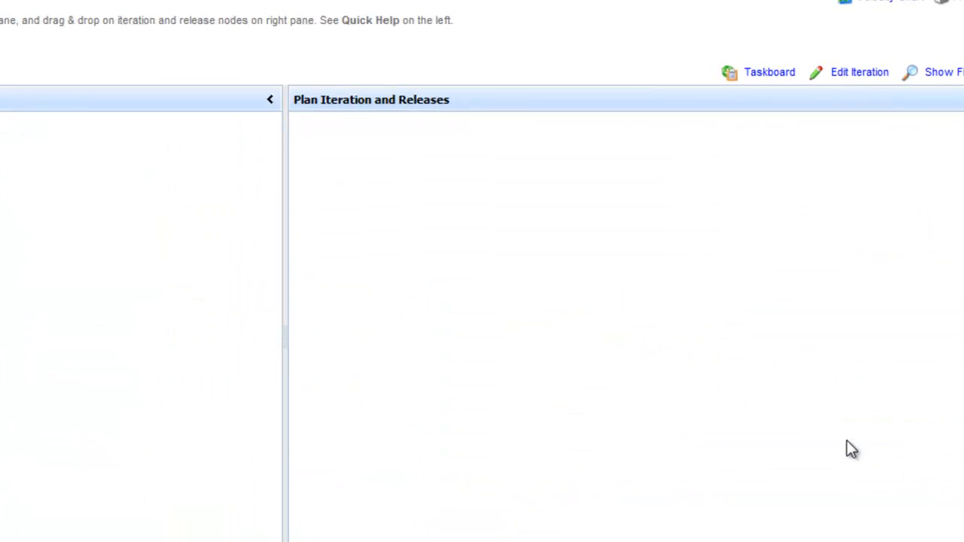